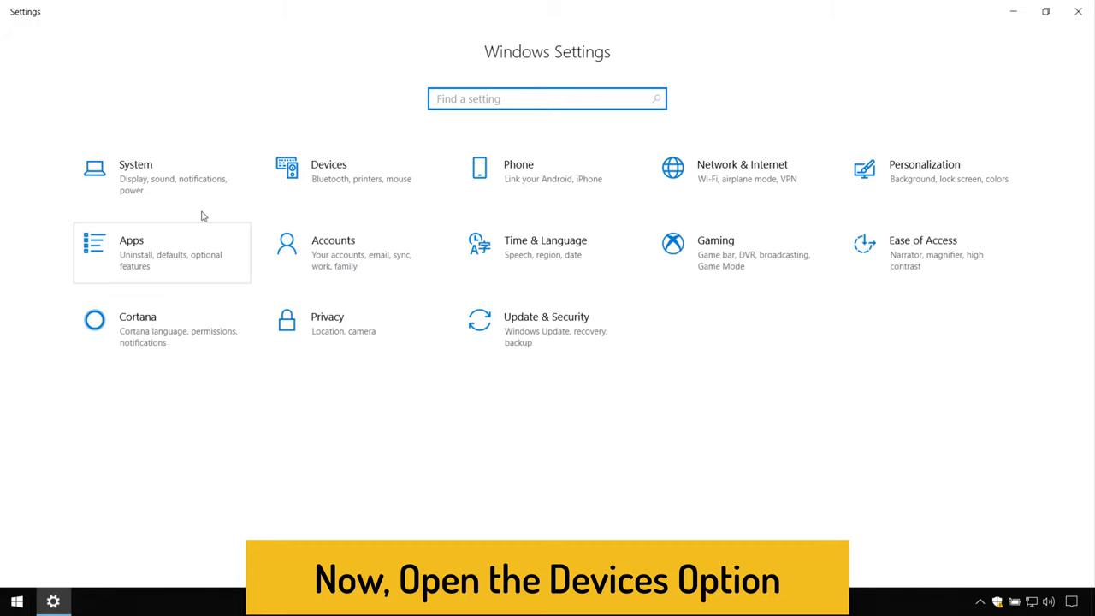
Step: Try to add a Bluetooth device from the Devices settings and cancel the attempt
left_click(341, 183)
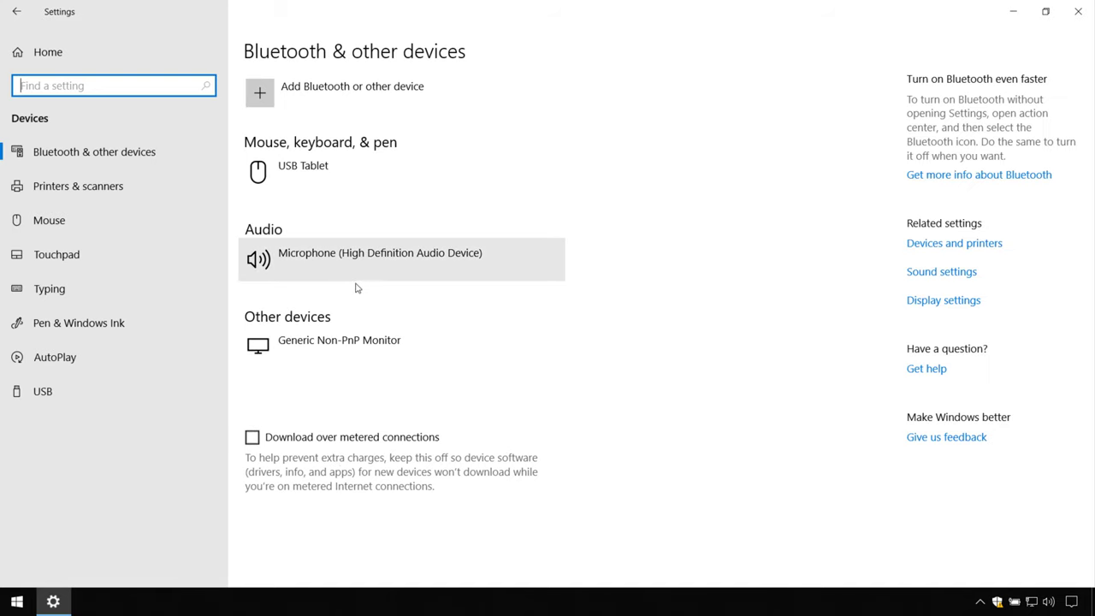
left_click(142, 166)
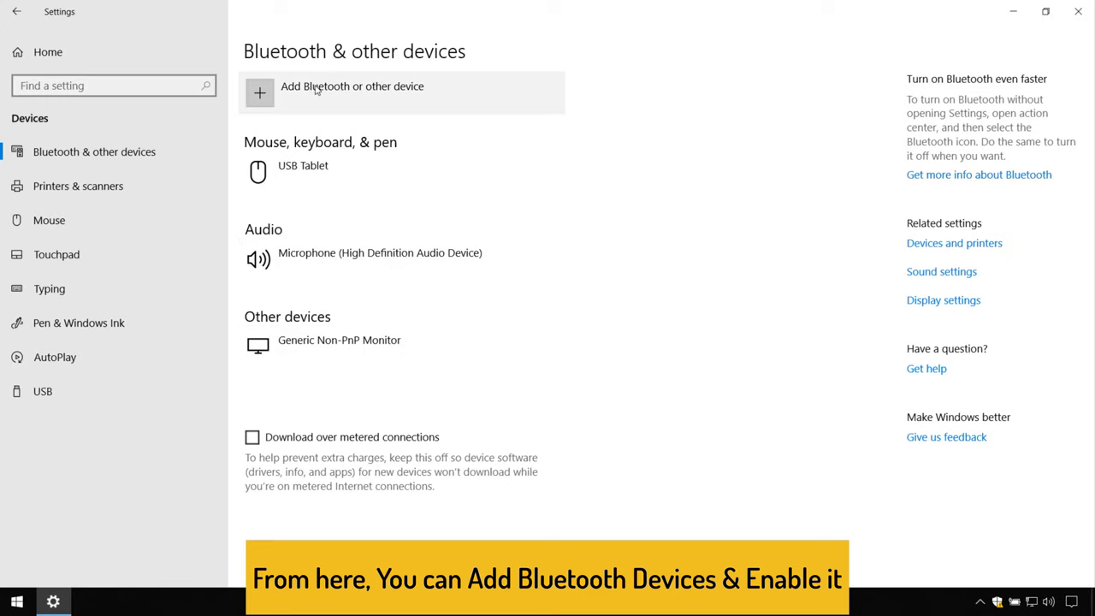
left_click(357, 91)
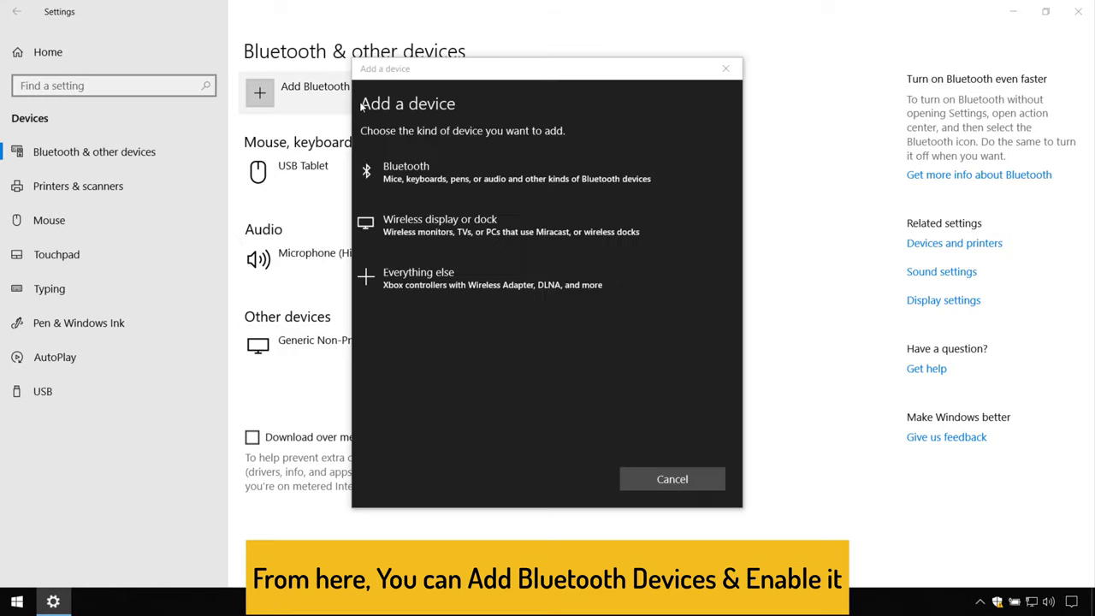
left_click(432, 175)
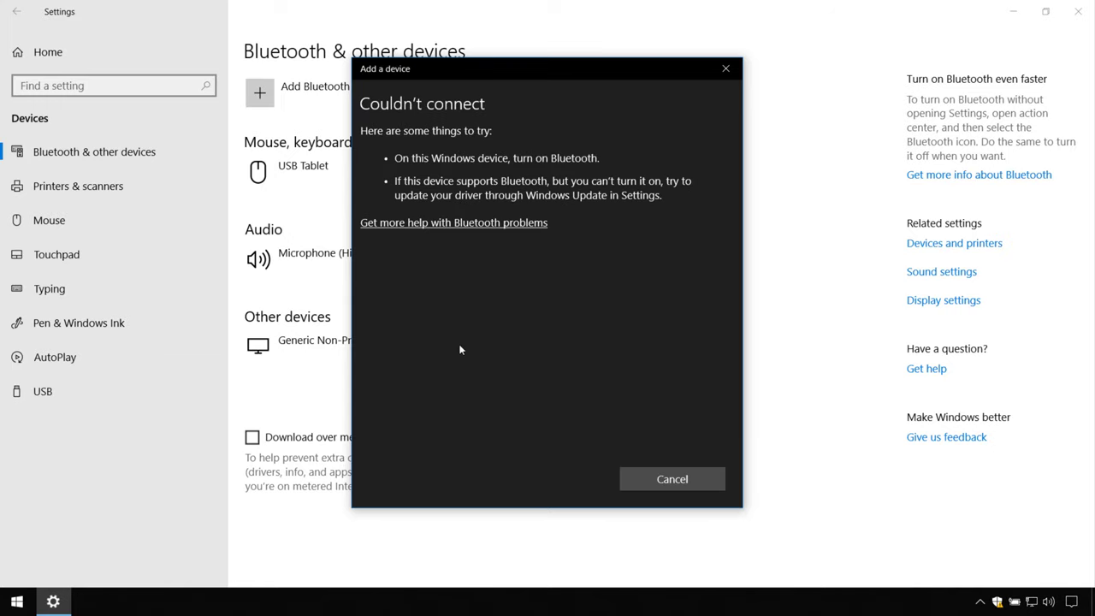
left_click(647, 485)
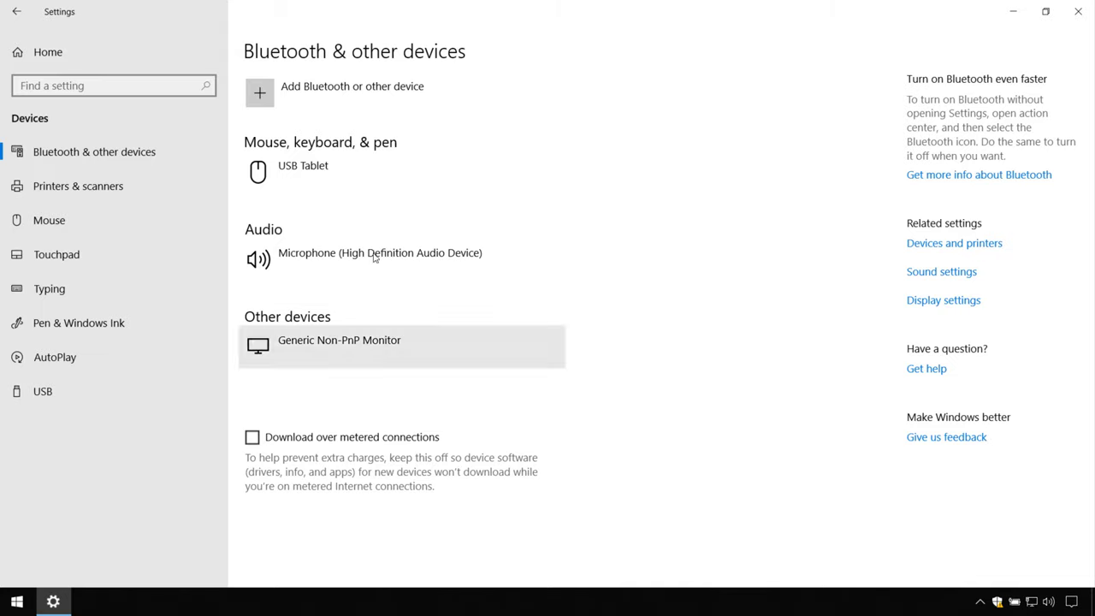
Step: Check the Airplane mode page in the Network & Internet settings and close Settings
left_click(13, 10)
left_click(412, 447)
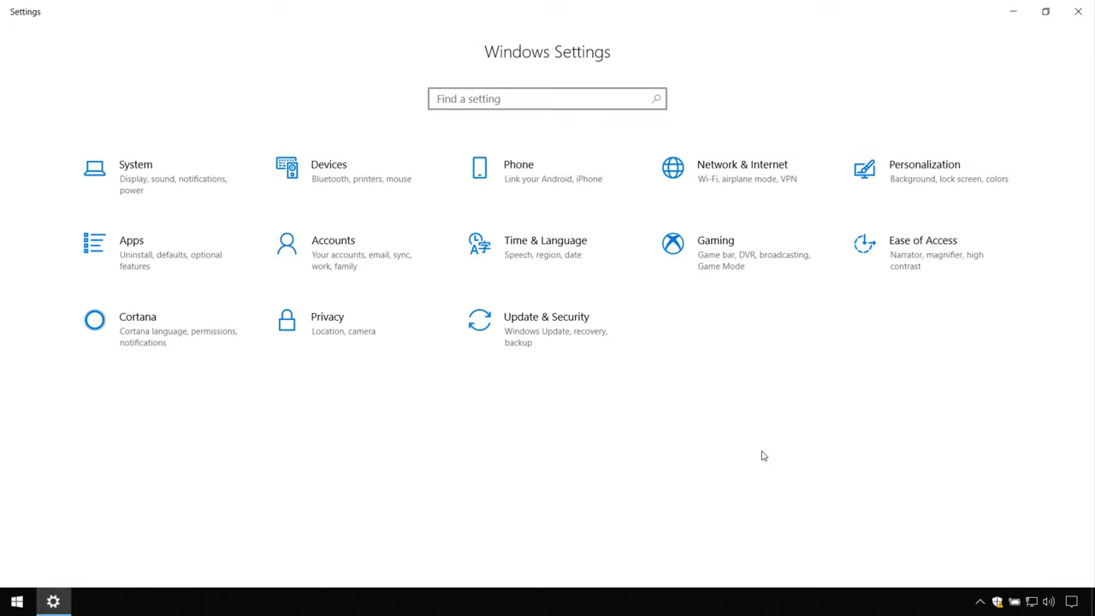
left_click(736, 198)
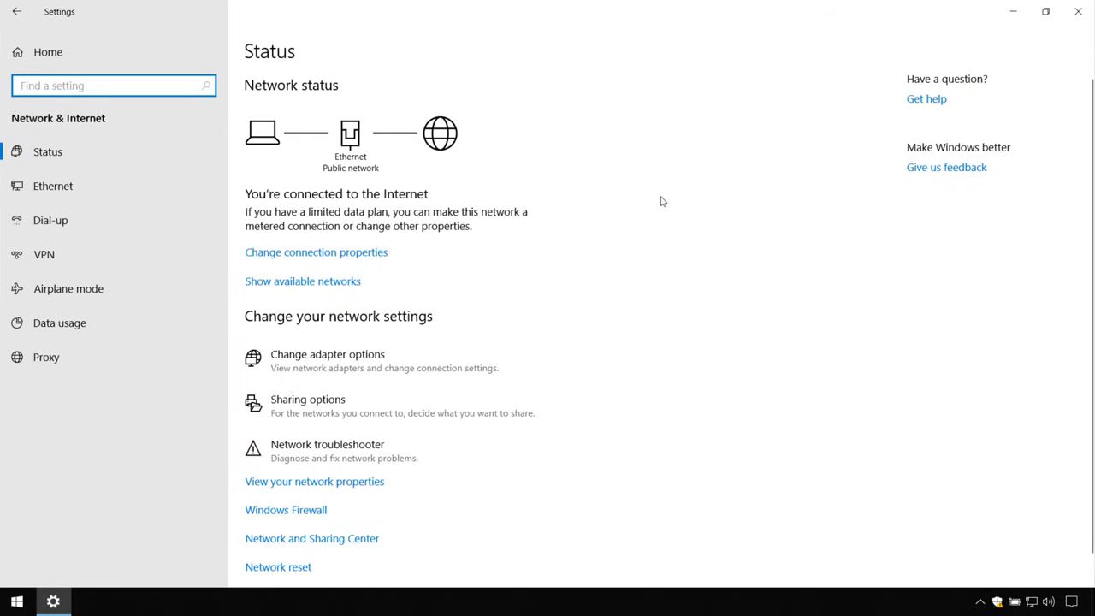
left_click(33, 291)
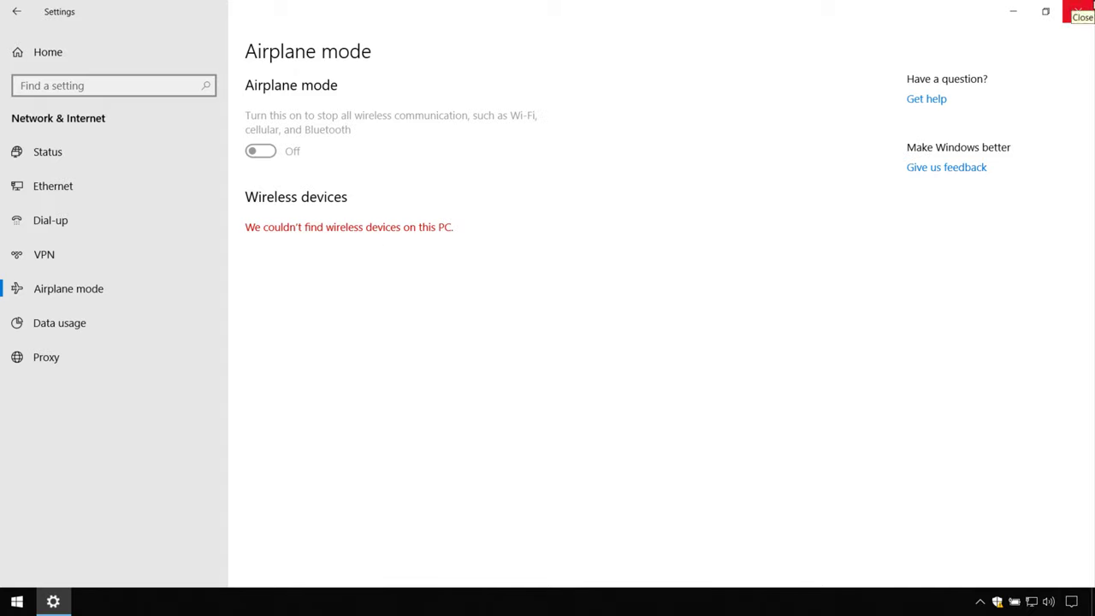
left_click(1077, 10)
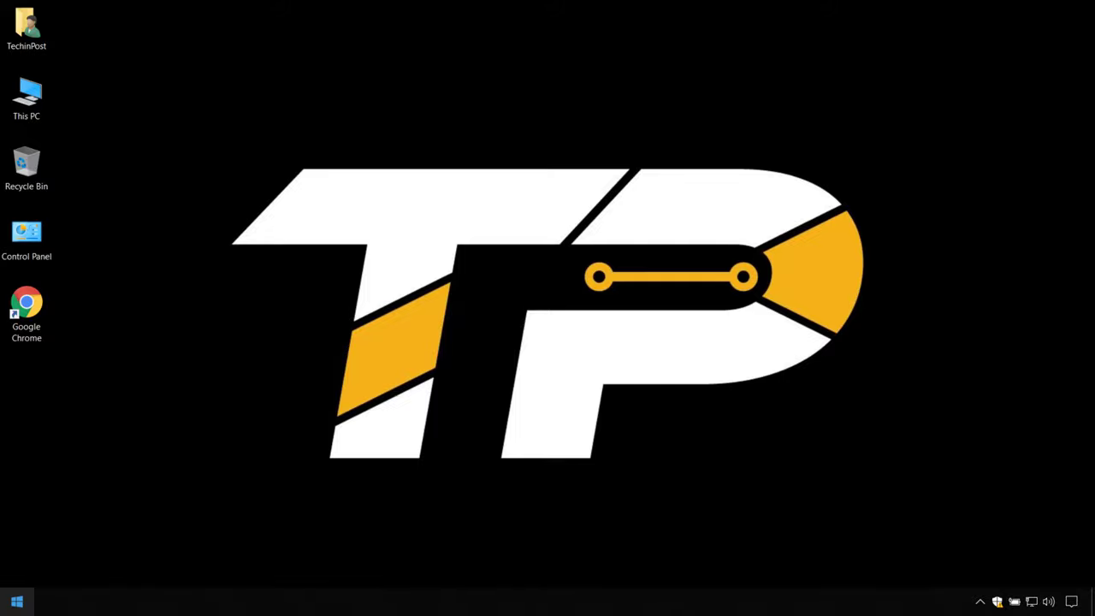
Step: Search Windows for "service" and open the Services app
left_click(18, 602)
left_click(17, 602)
type("service")
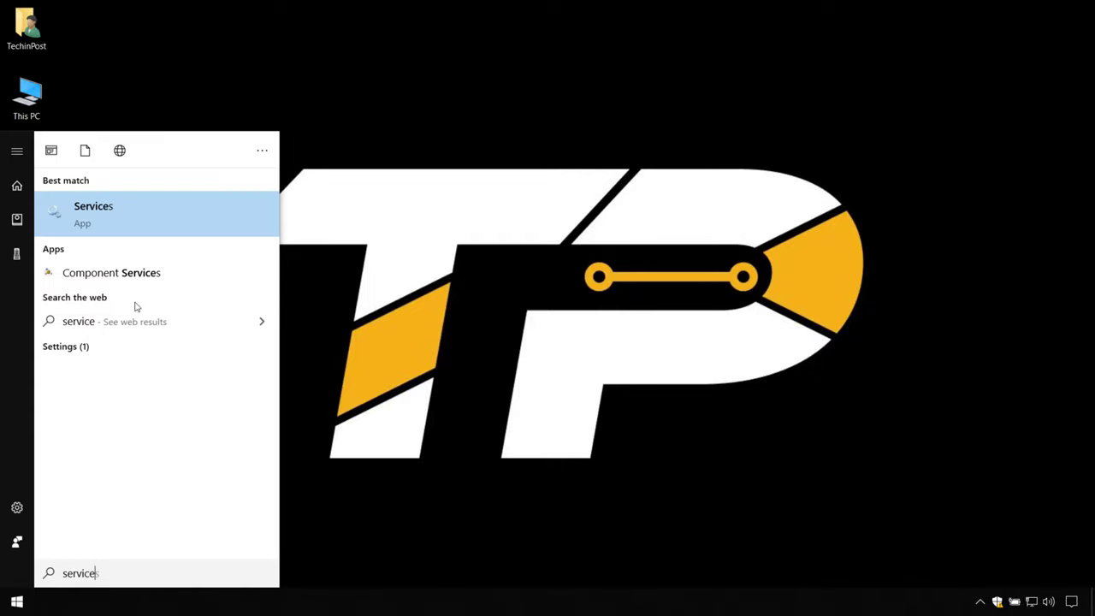
left_click(169, 210)
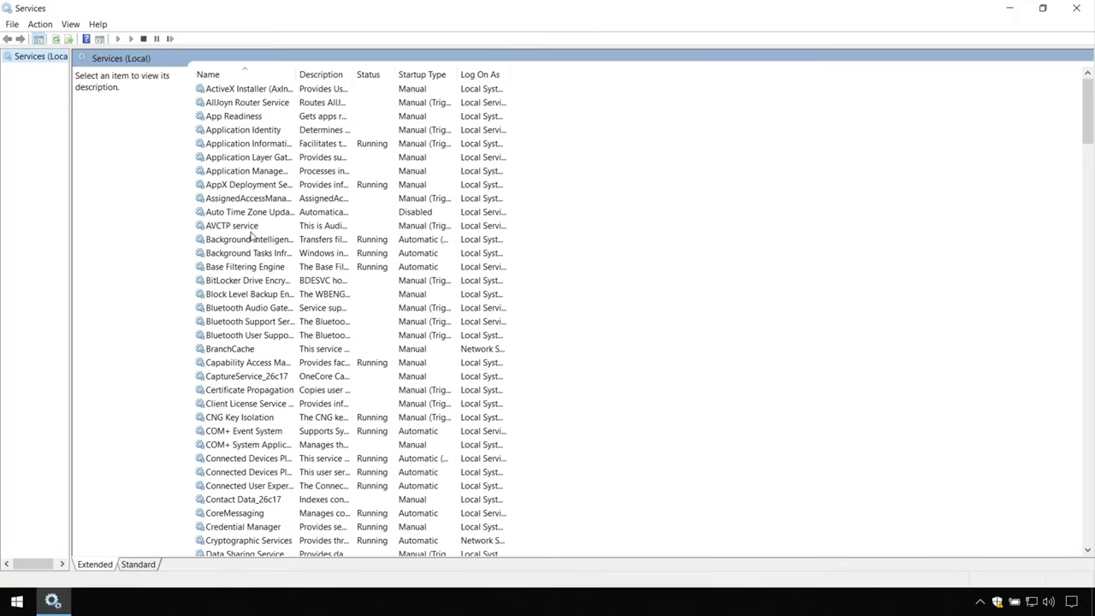
Step: Widen the Name column of the services list to show the full service names
left_click(252, 230)
left_click(253, 239)
left_click(274, 255)
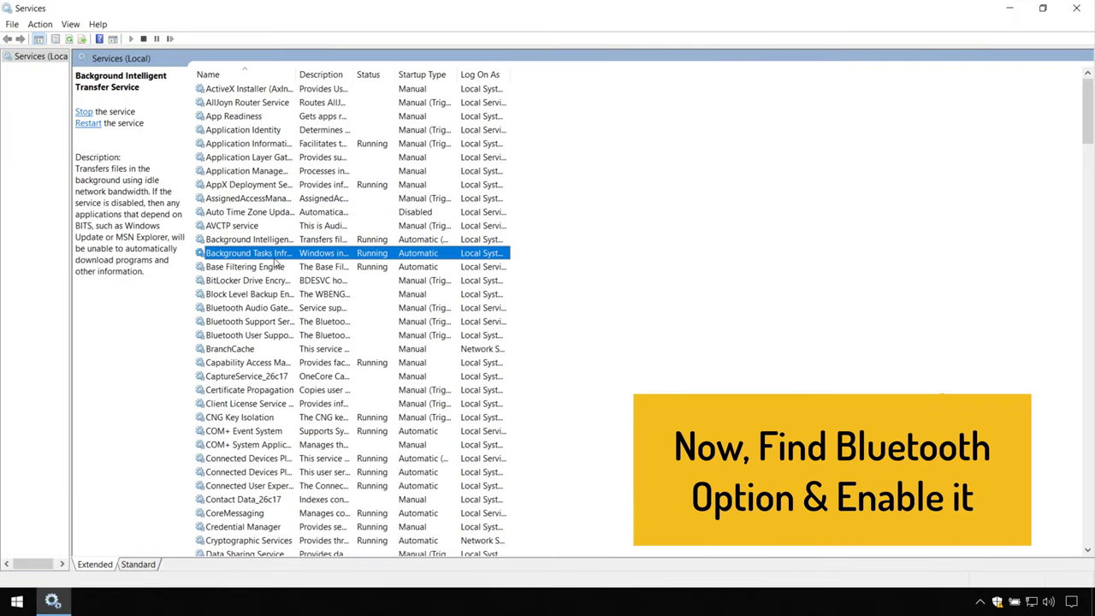
left_click(275, 267)
left_click(273, 280)
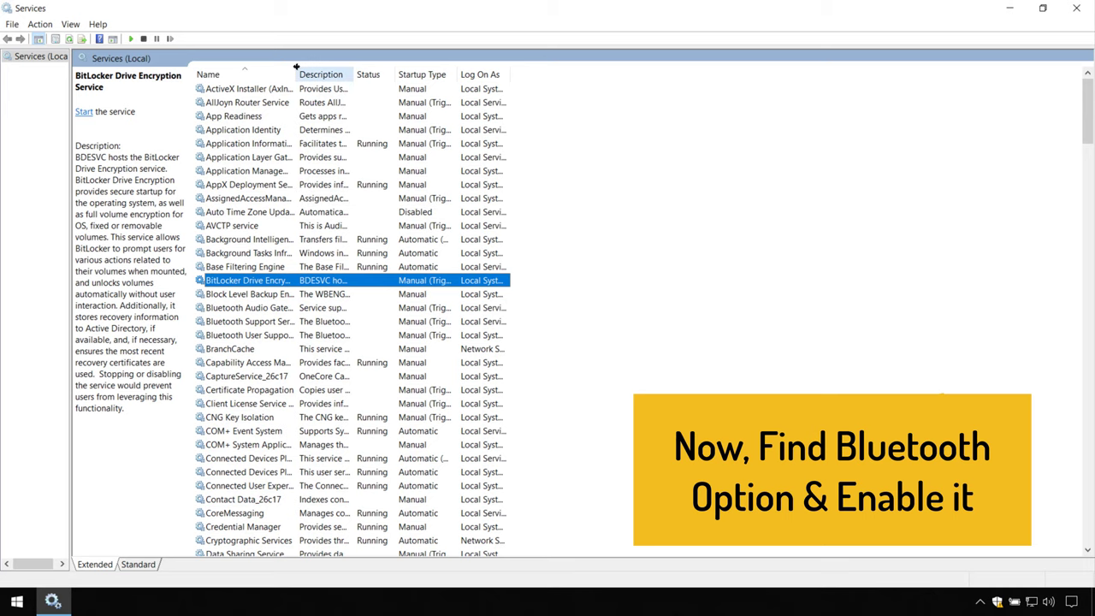
left_click_drag(295, 67, 443, 72)
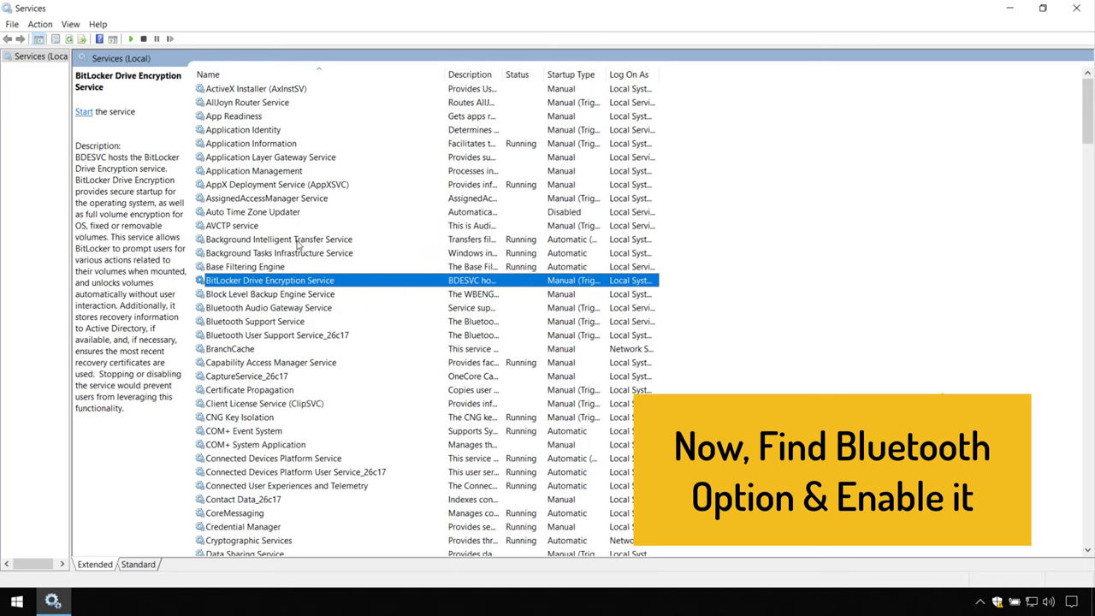
Step: Set the startup type of the Bluetooth Audio Gateway Service to Automatic and apply the change
left_click(254, 310)
left_click(254, 323)
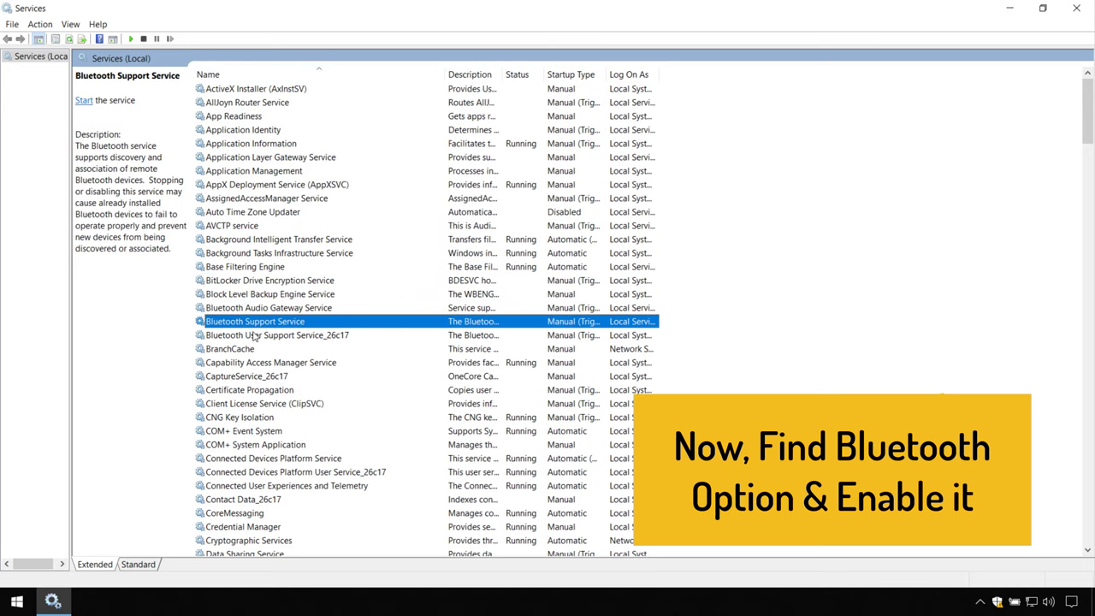
left_click(254, 336)
left_click(252, 309)
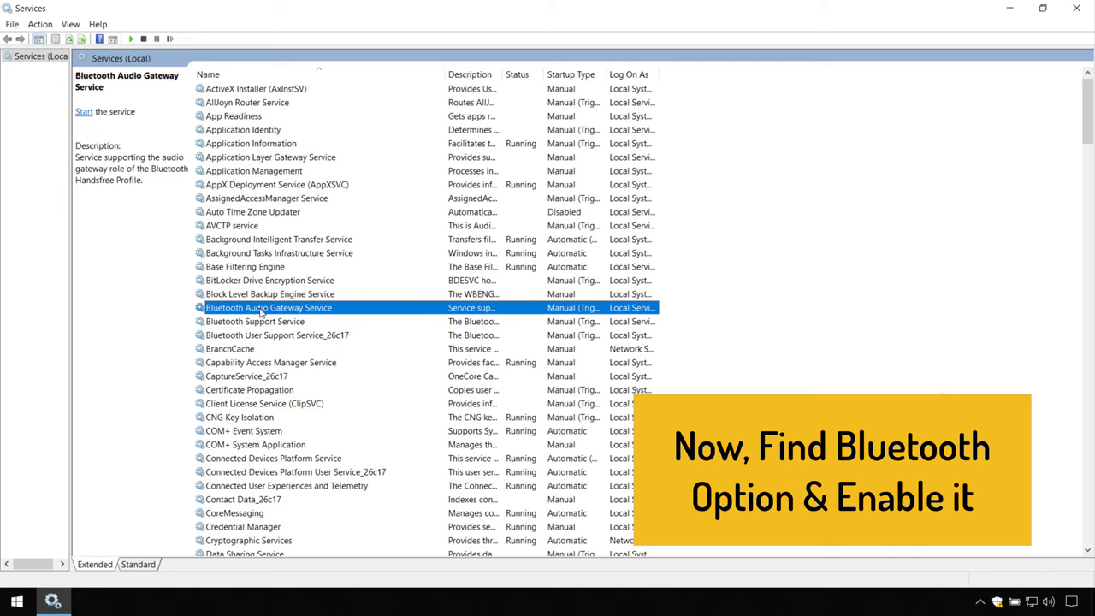
double_click(260, 310)
left_click(508, 285)
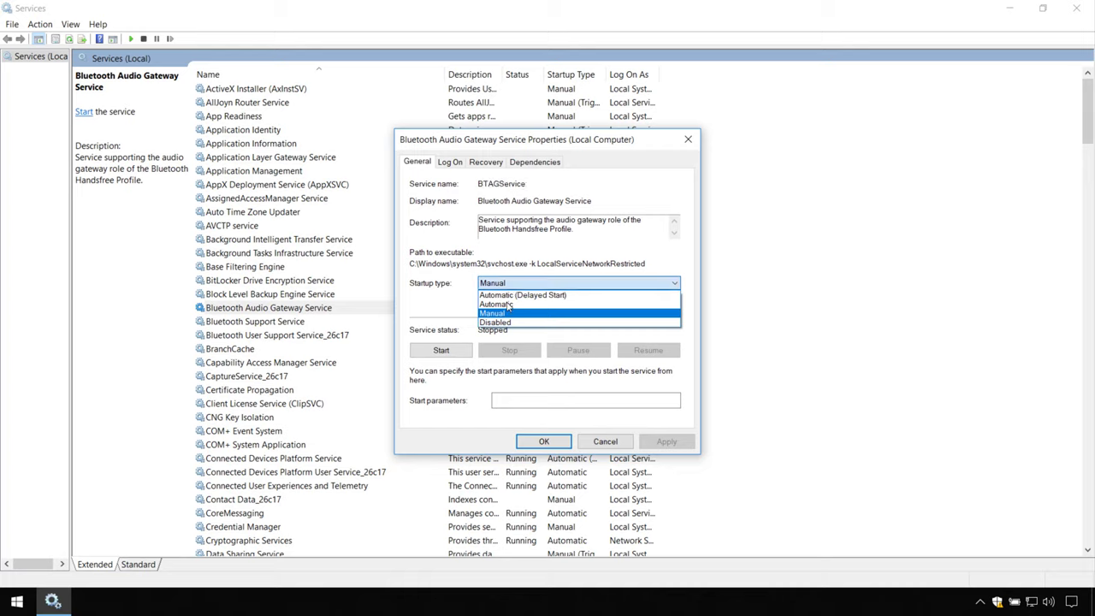
left_click(496, 304)
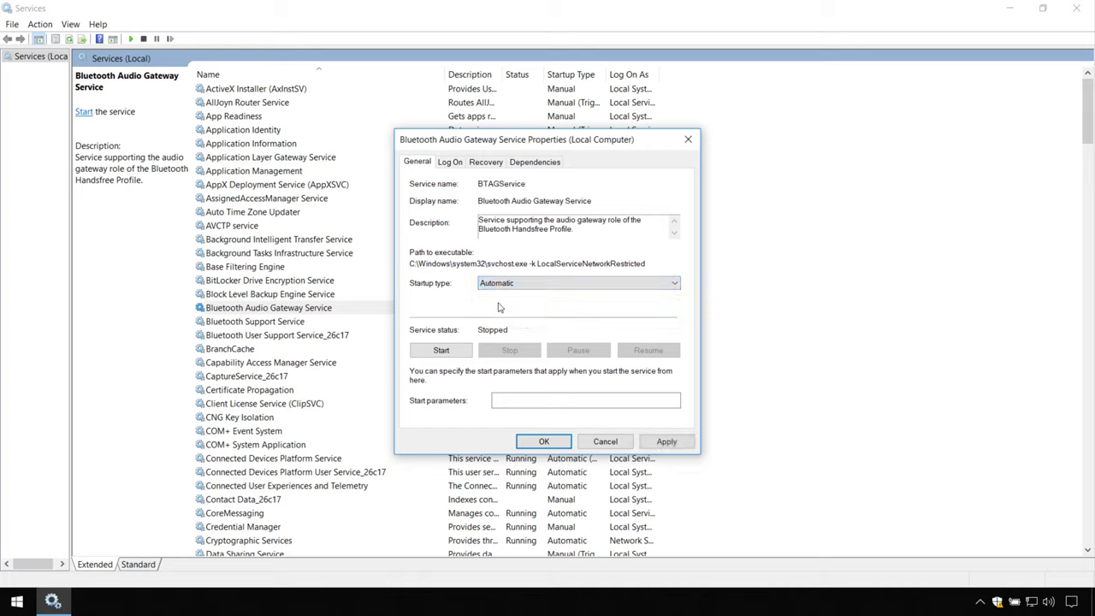
left_click(666, 442)
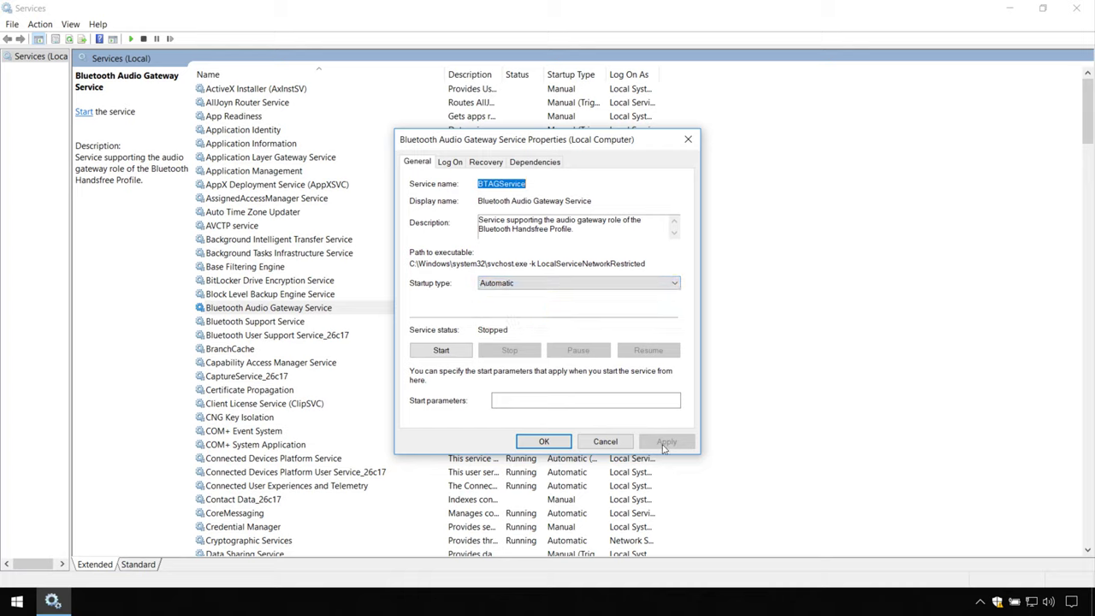
left_click(544, 441)
Step: Set the startup type of the Bluetooth Support Service to Automatic and apply the change
double_click(278, 324)
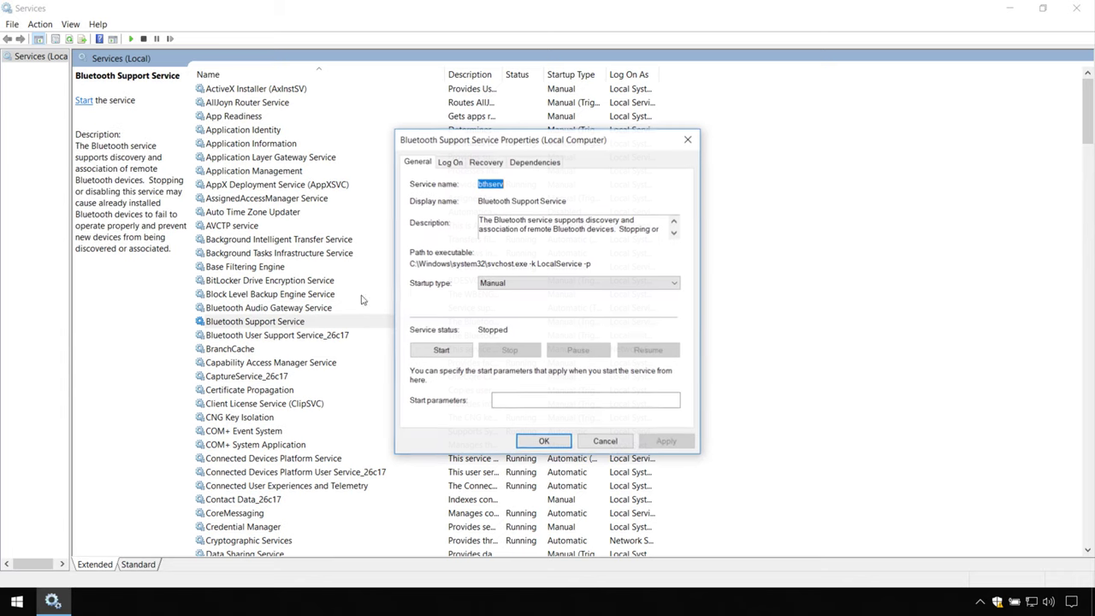
left_click(492, 283)
left_click(496, 305)
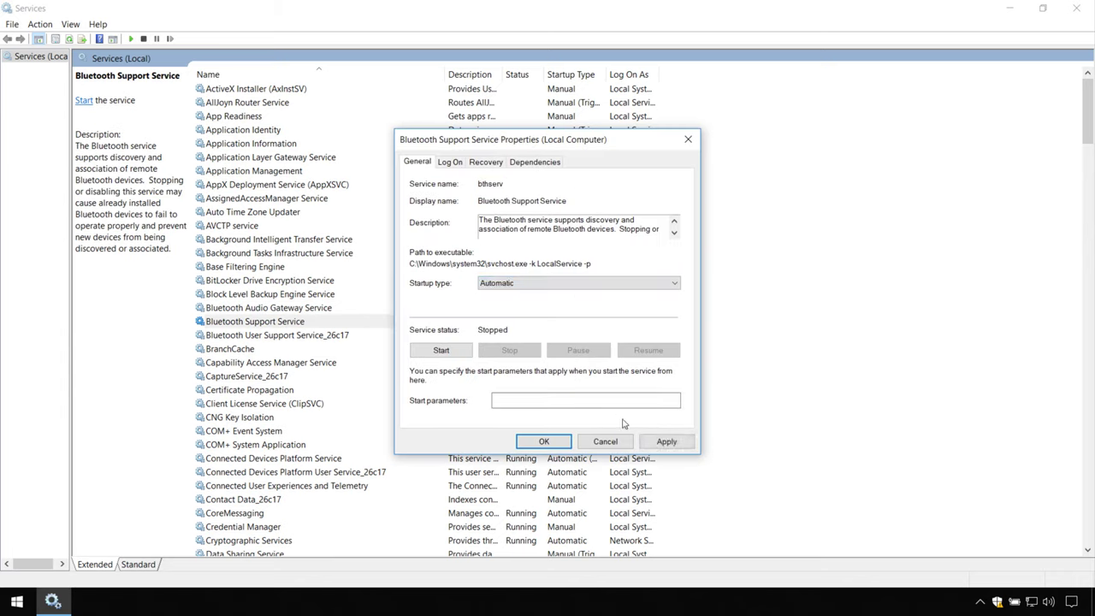
left_click(666, 442)
left_click(552, 441)
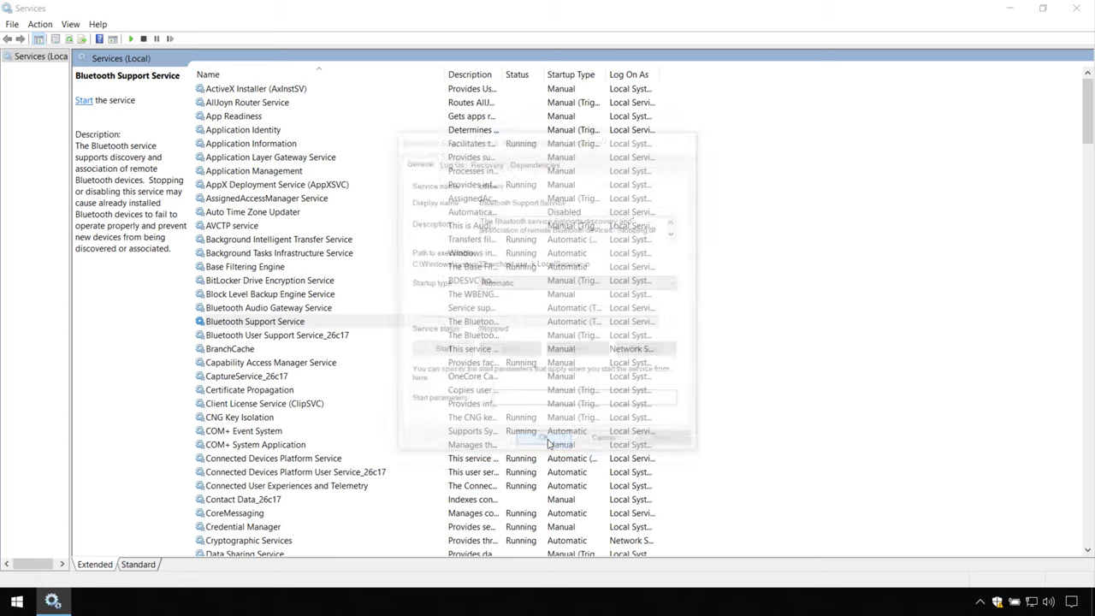
Step: Try to set the startup type of Bluetooth User Support Service_26c17 to Automatic
double_click(311, 338)
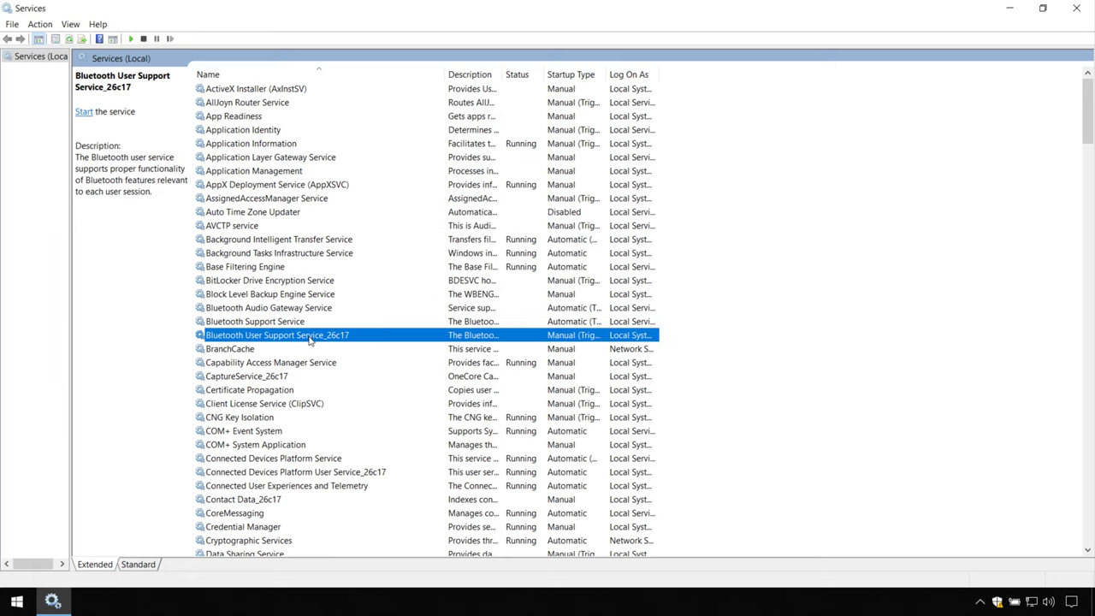
left_click(556, 286)
left_click(548, 297)
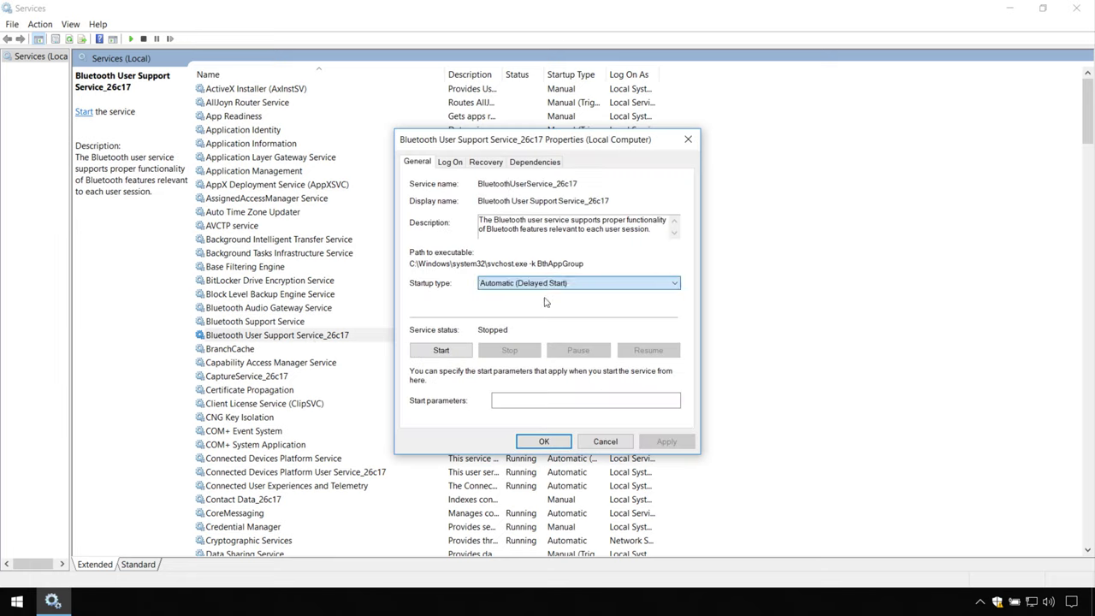
left_click(537, 283)
left_click(519, 306)
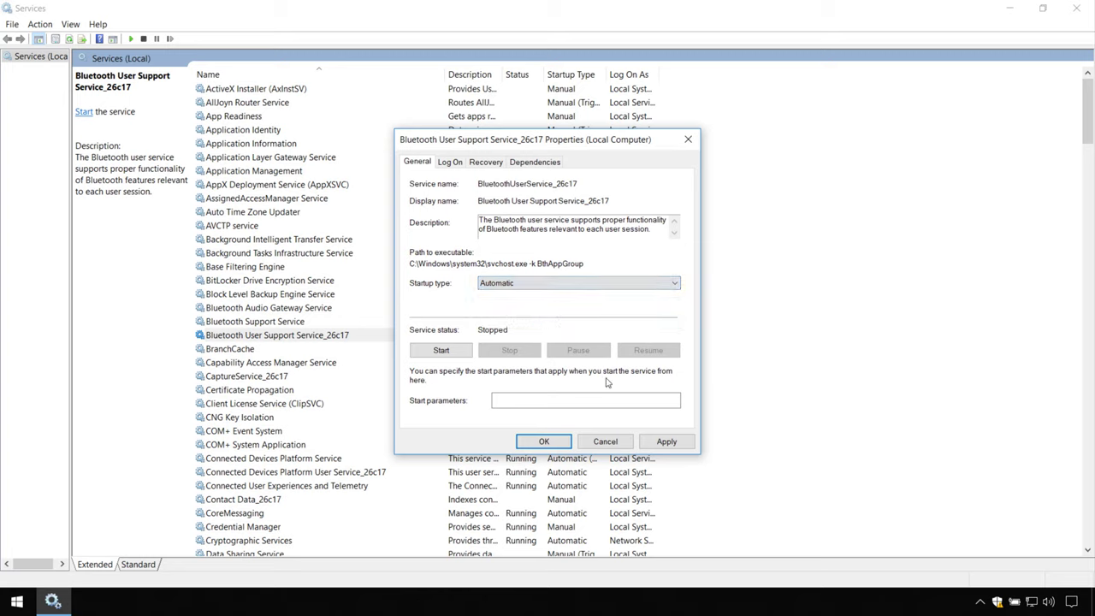
left_click(666, 441)
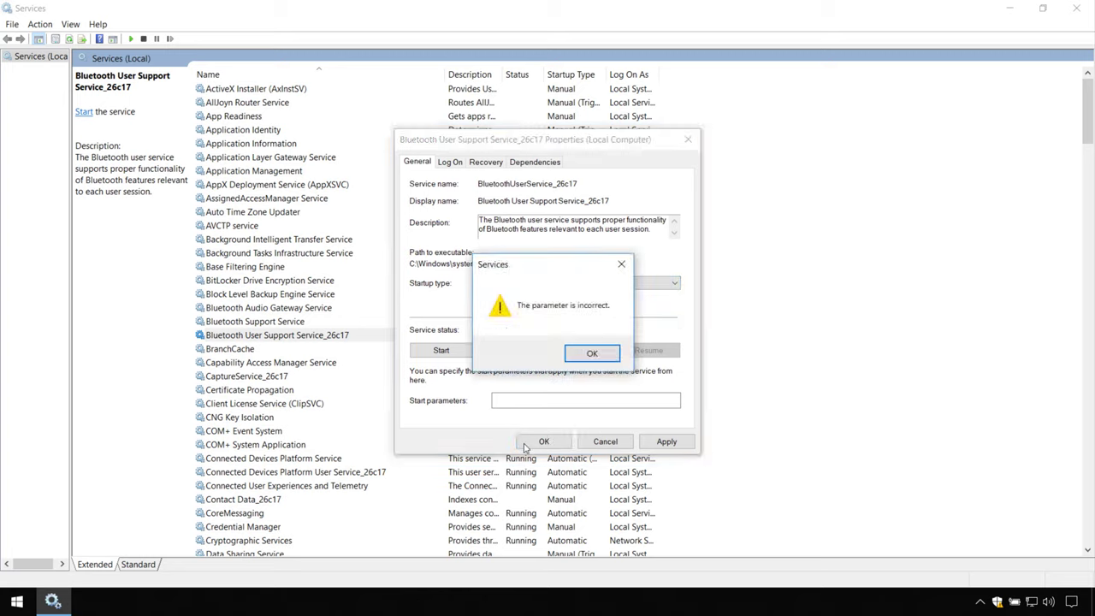
left_click(585, 356)
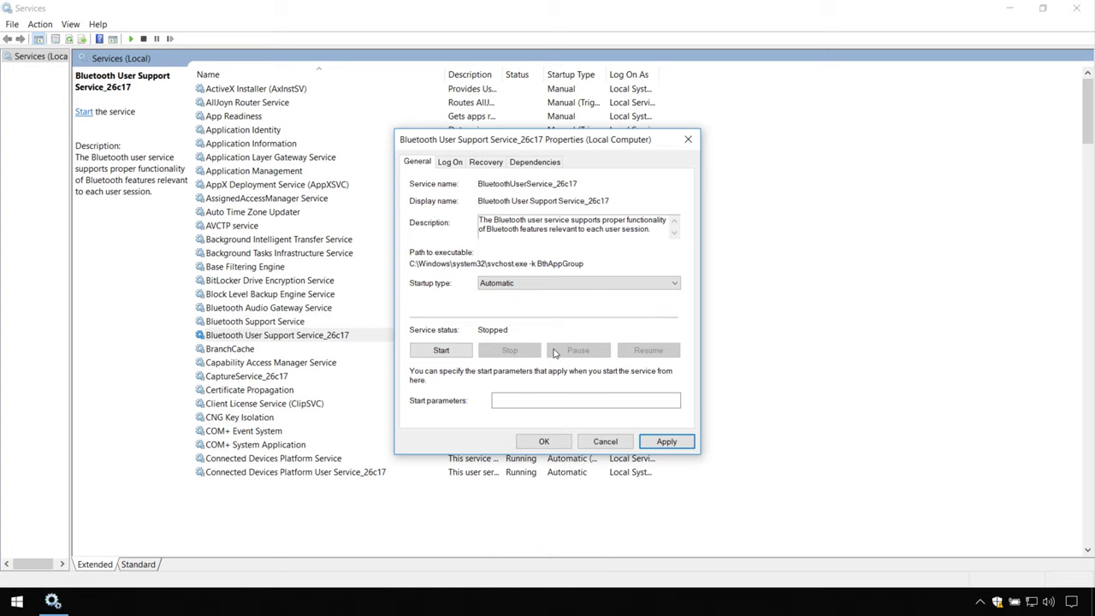
Step: Start Bluetooth User Support Service_26c17, retry applying its Automatic startup type, and close its properties
left_click(443, 351)
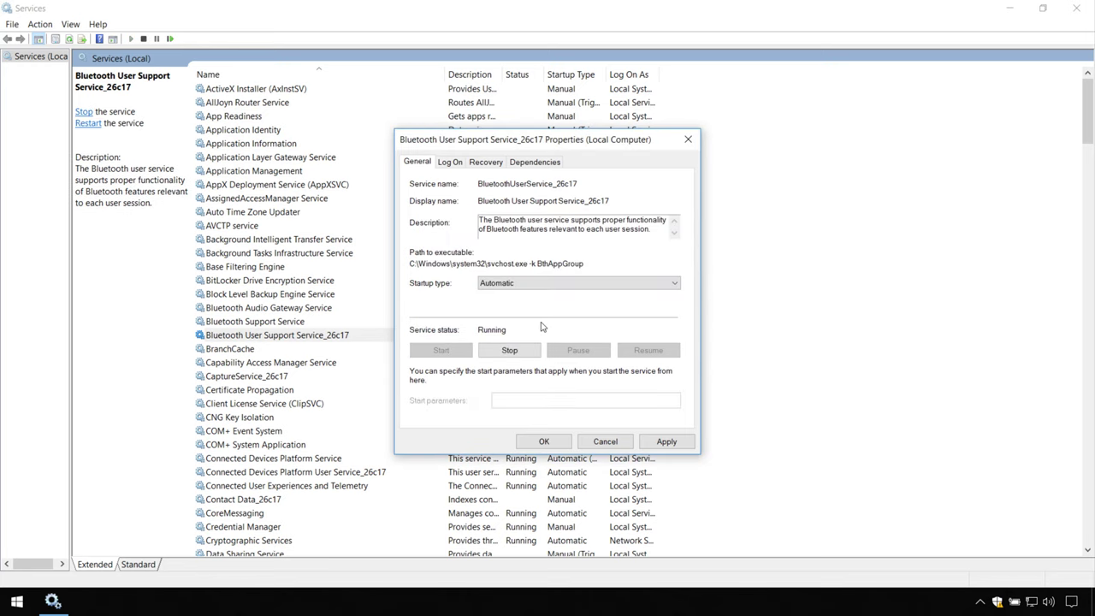
left_click(664, 441)
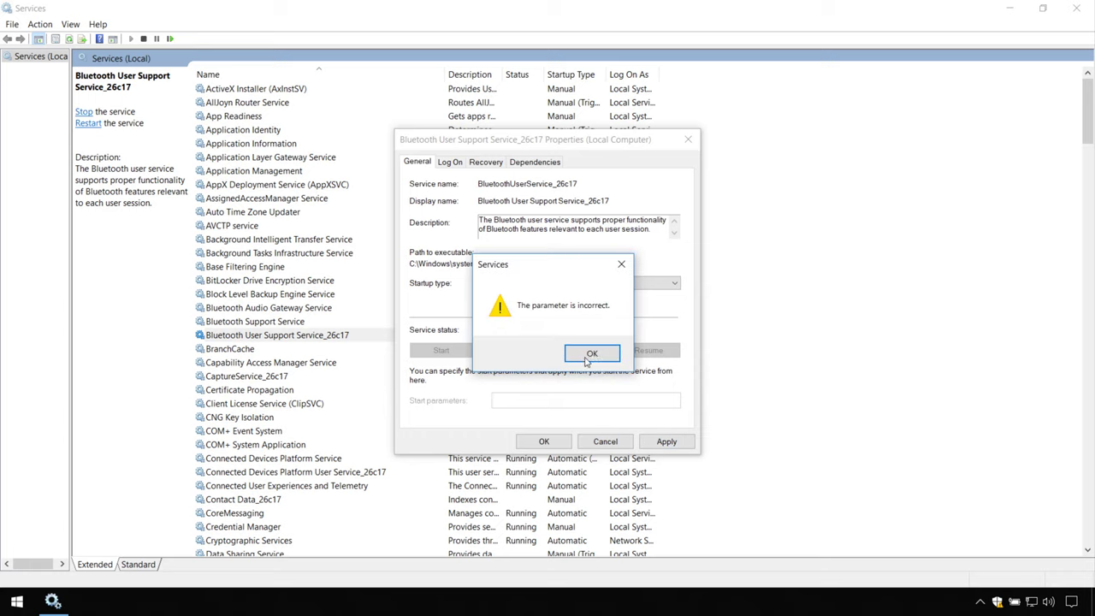
left_click(586, 354)
left_click(544, 441)
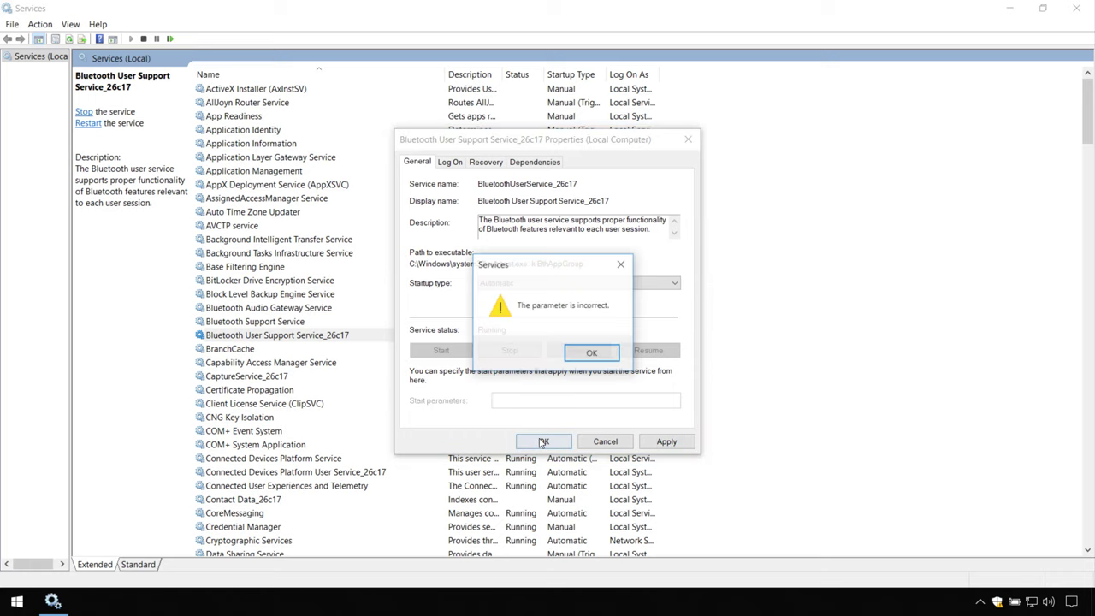
left_click(587, 352)
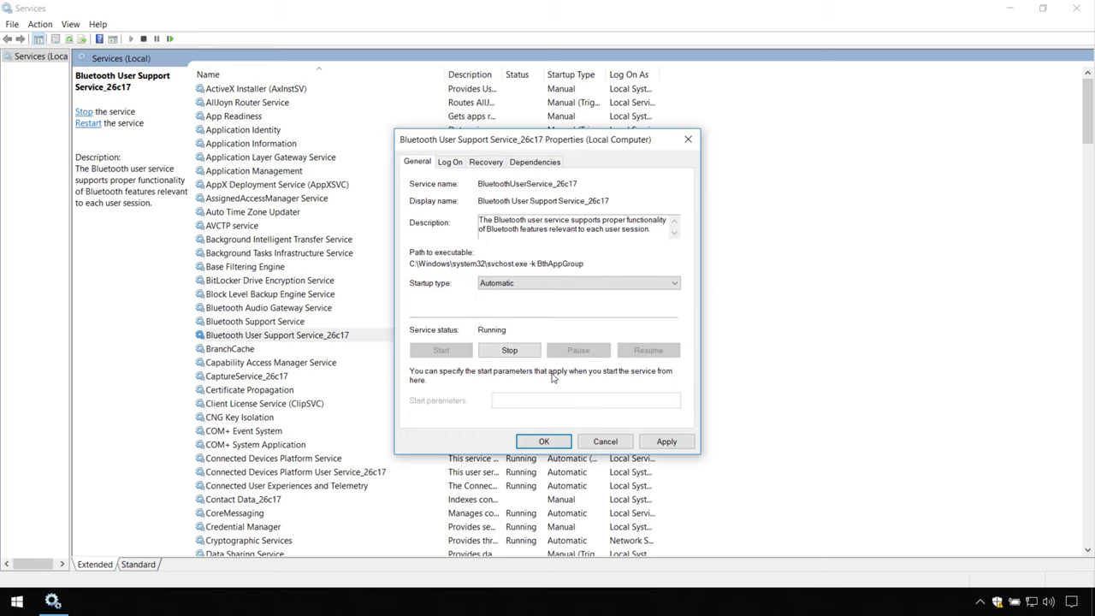
left_click(664, 441)
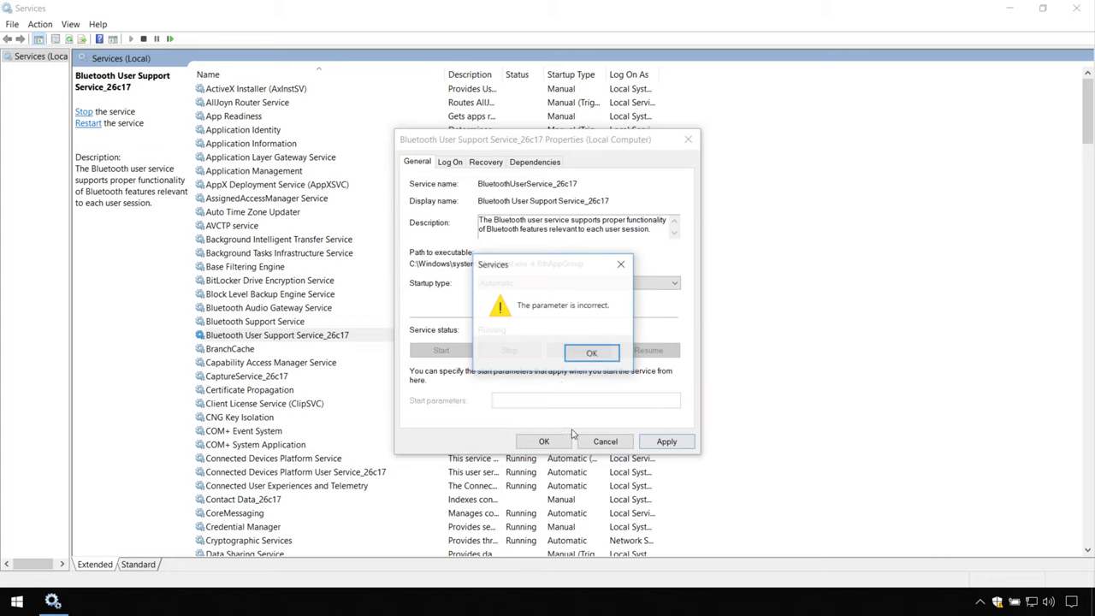
left_click(587, 353)
left_click(544, 442)
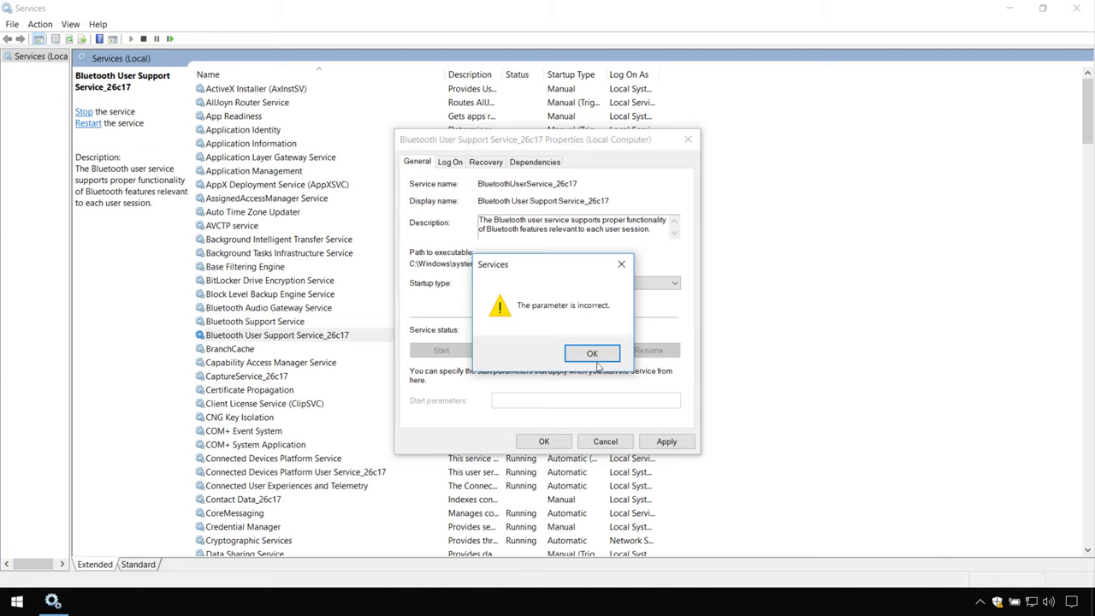
left_click(587, 353)
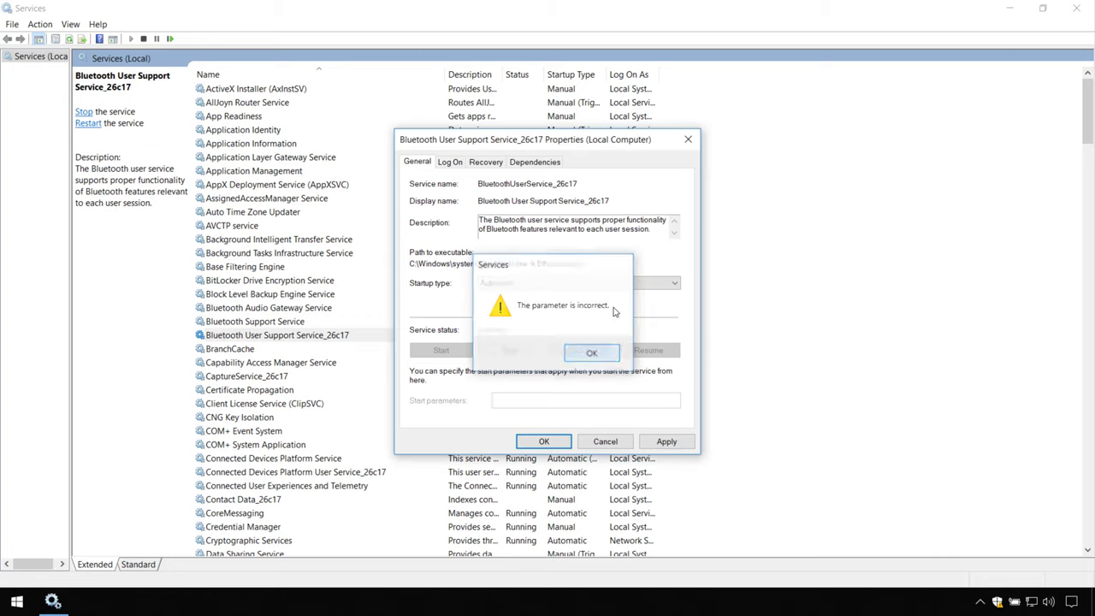
left_click(688, 140)
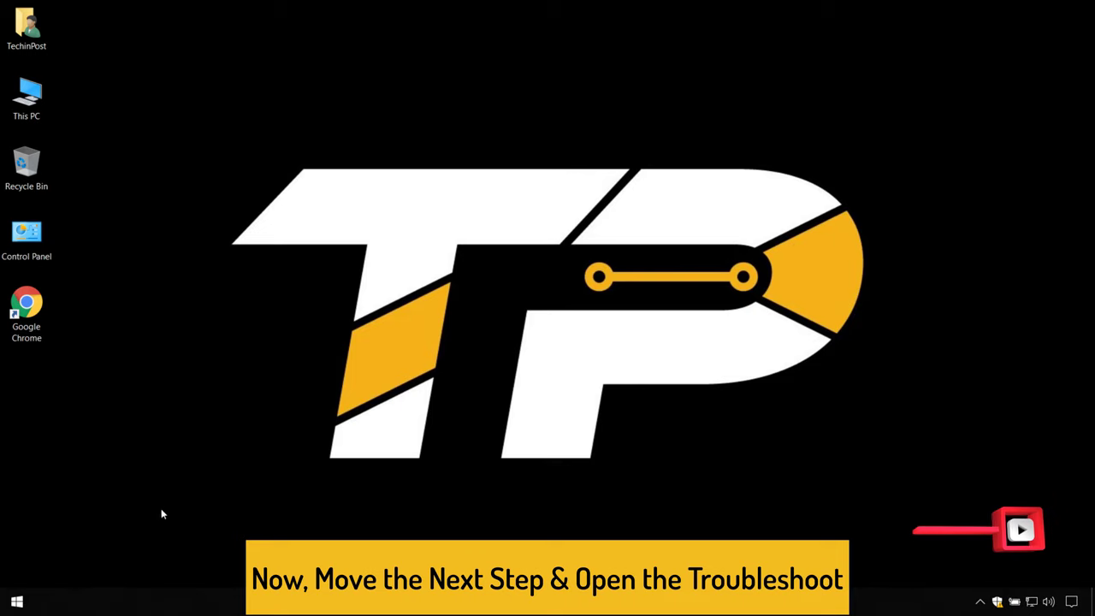
Step: Open the Troubleshoot page of the Windows system settings
left_click(16, 601)
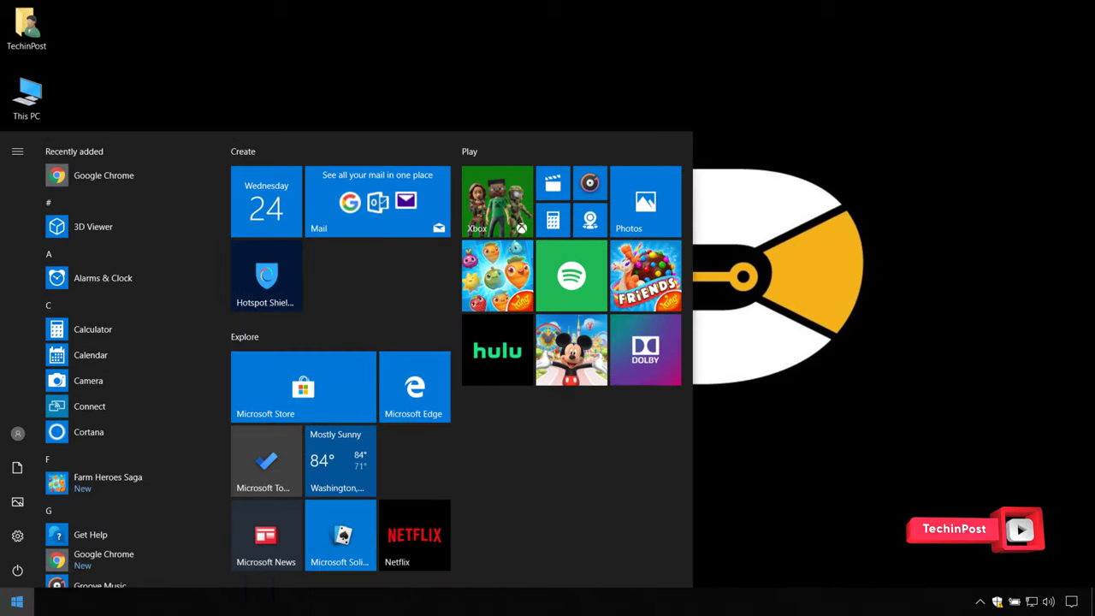
type("tr")
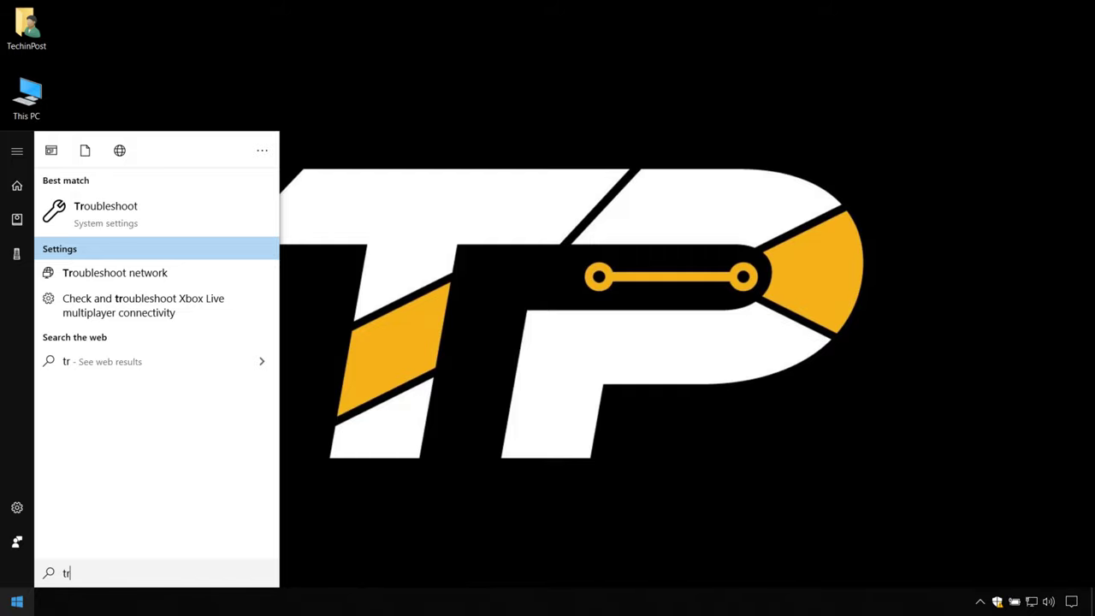
key("Up")
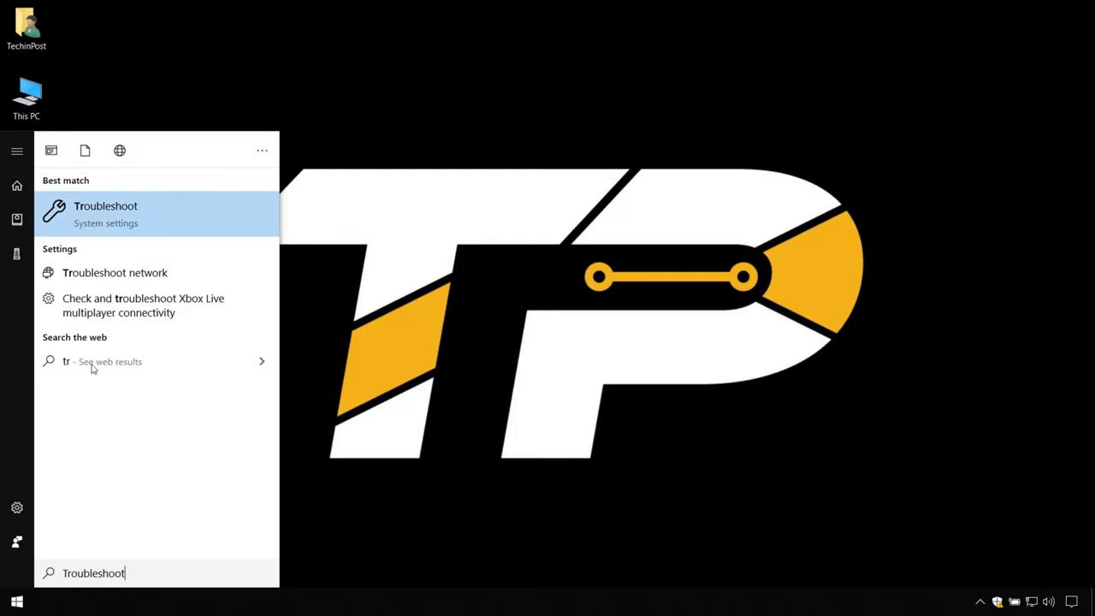
left_click(147, 212)
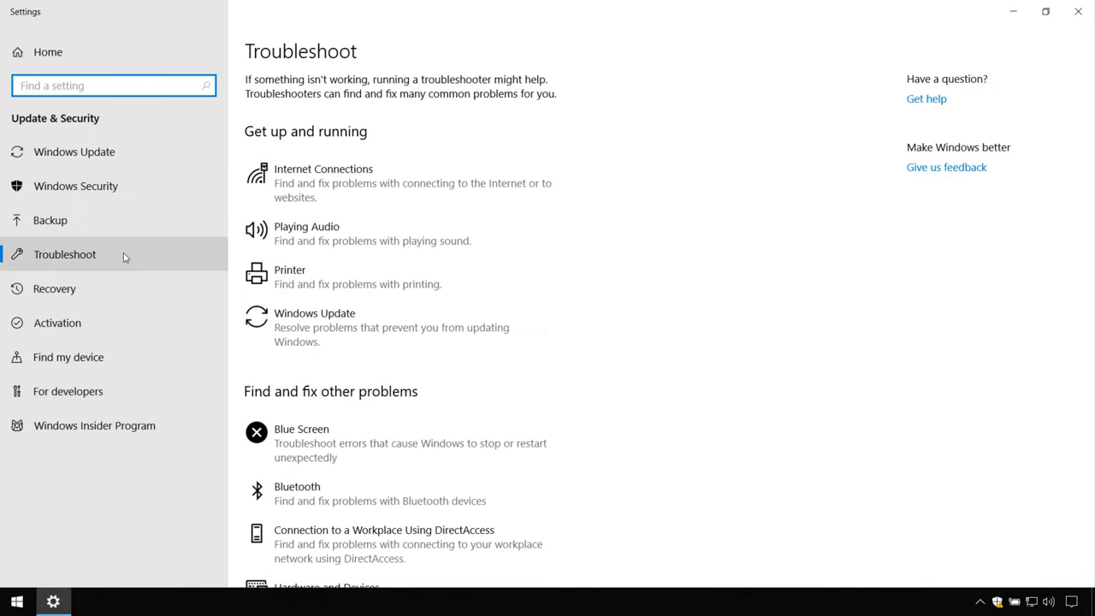
Step: Run the Bluetooth troubleshooter through to completion, and close it along with the settings window
scroll(342, 368, "down", 4)
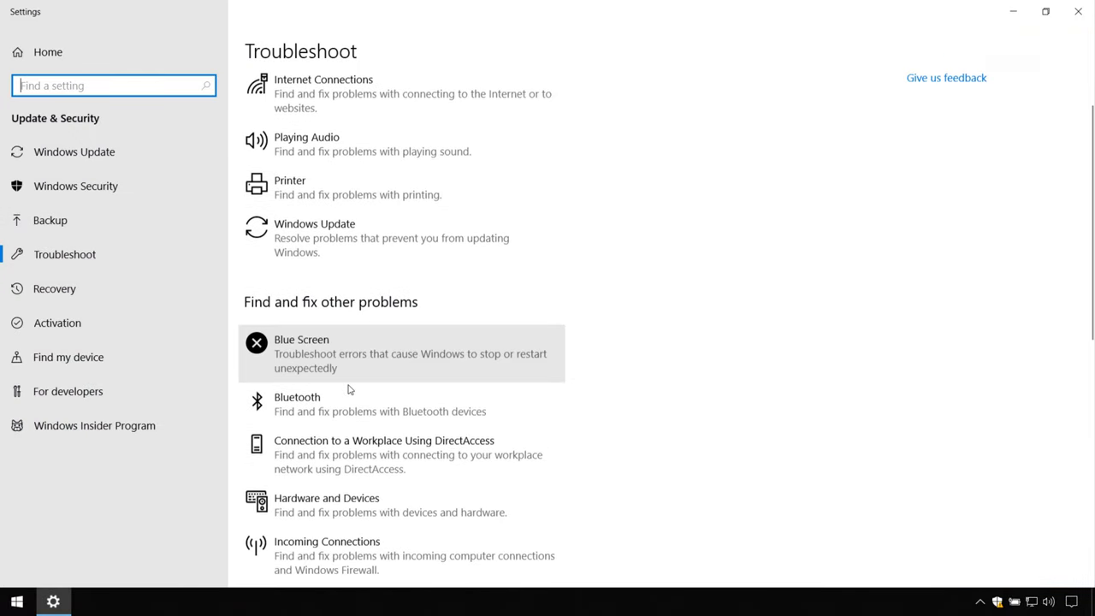
left_click(363, 310)
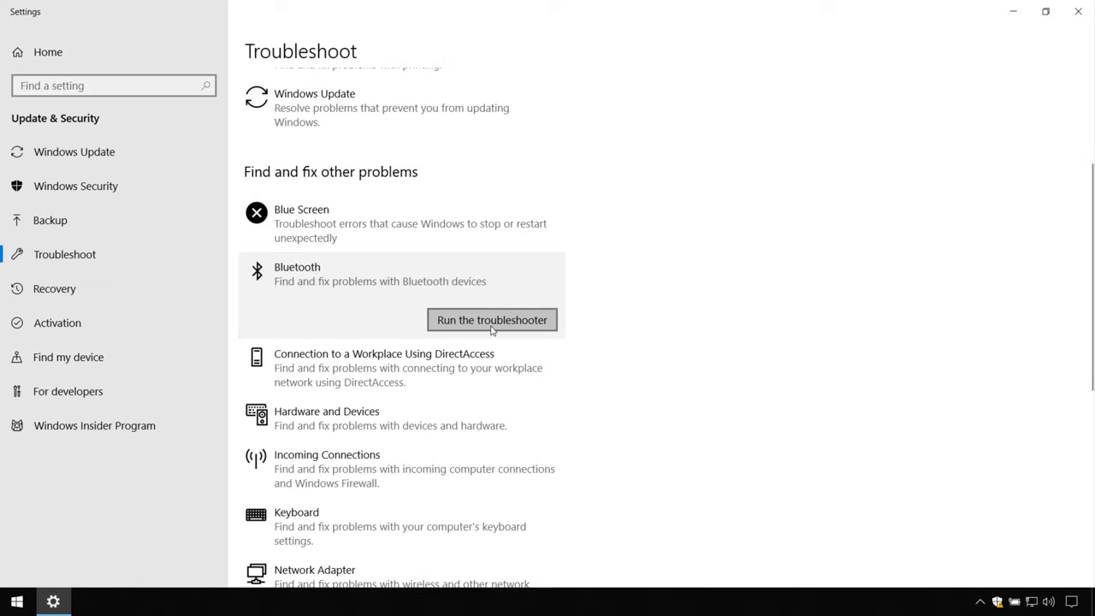
left_click(492, 325)
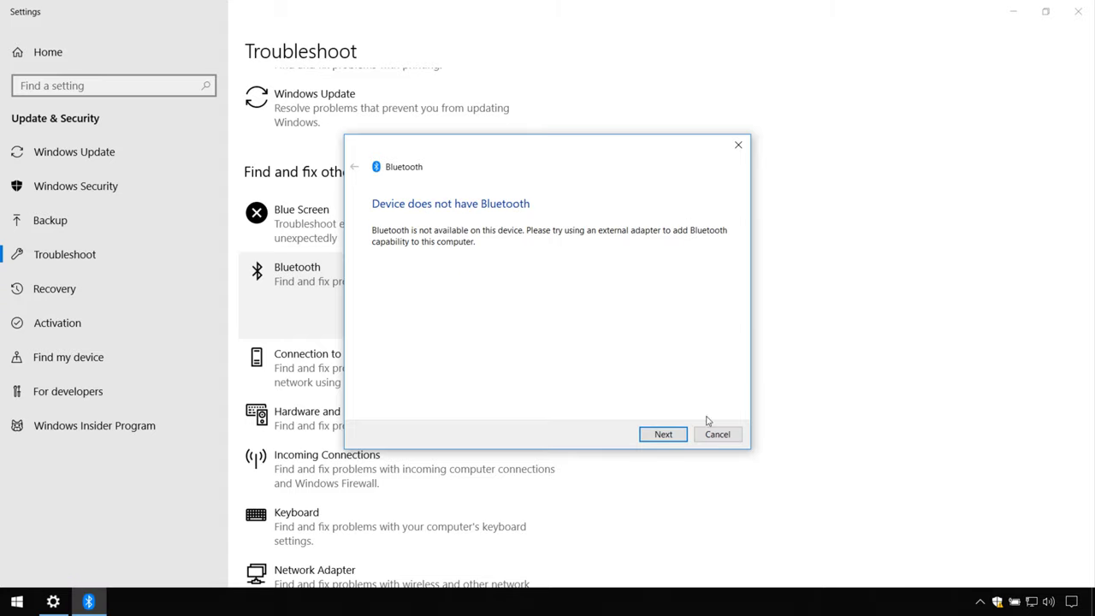
left_click(651, 436)
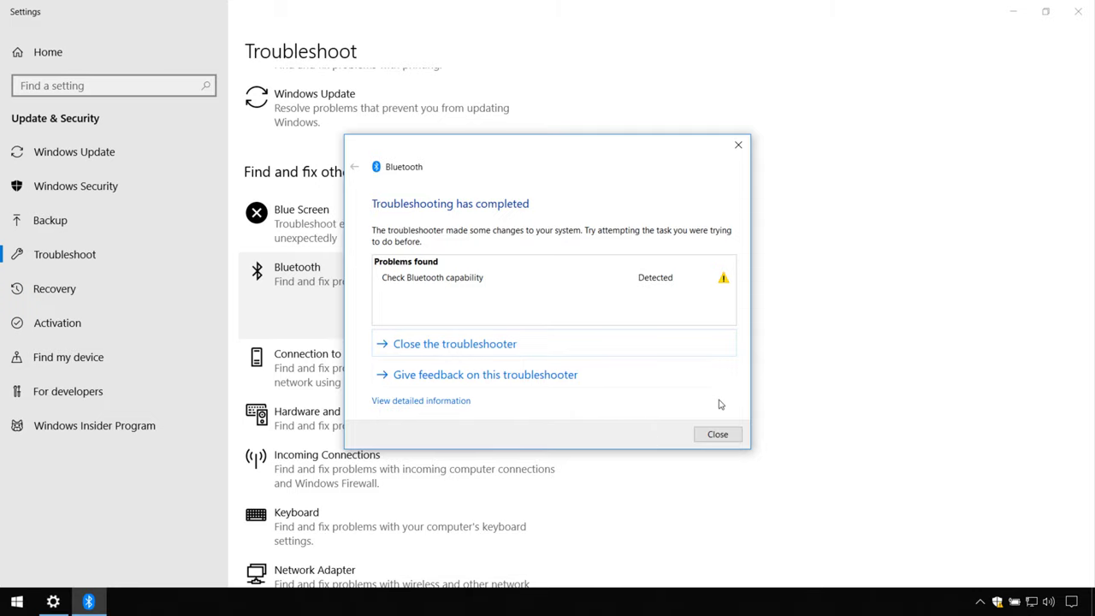
left_click(718, 435)
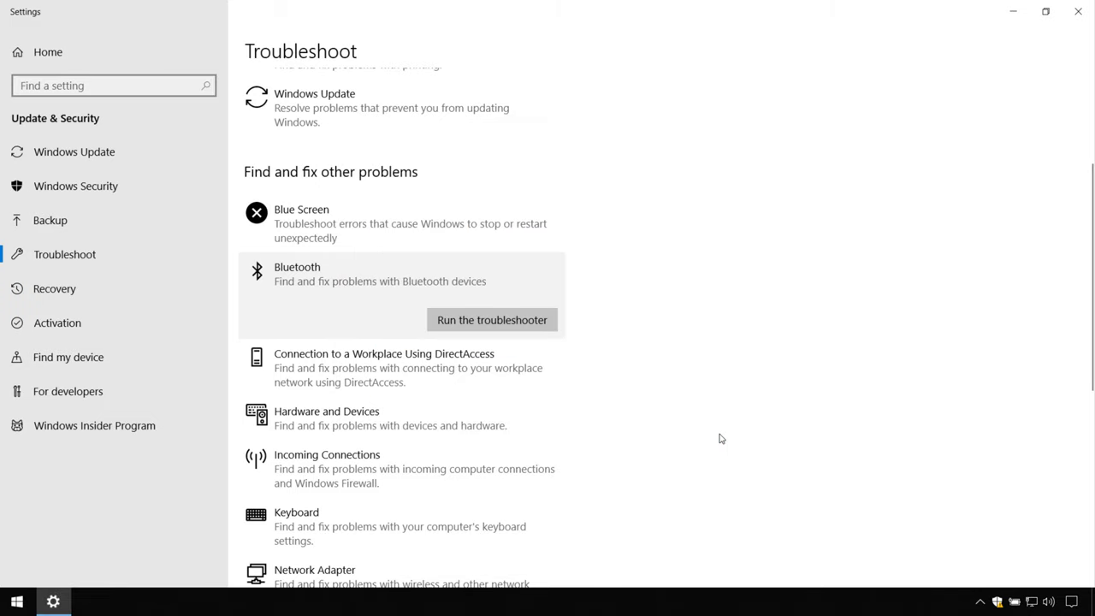
left_click(1079, 12)
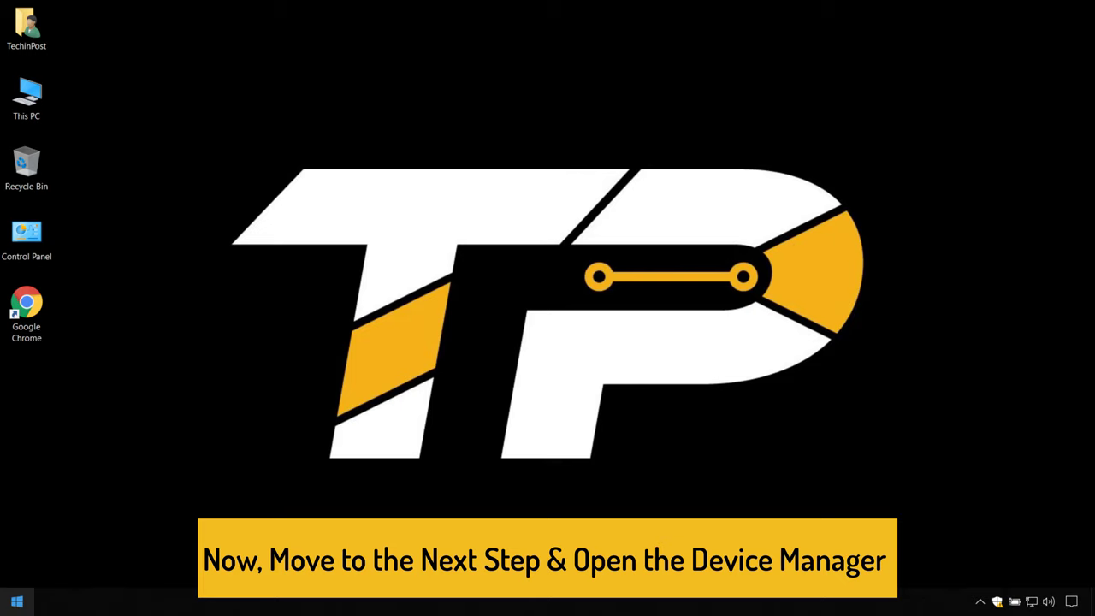
Step: Search Windows for "device manager" and open Device Manager
left_click(16, 602)
type("device")
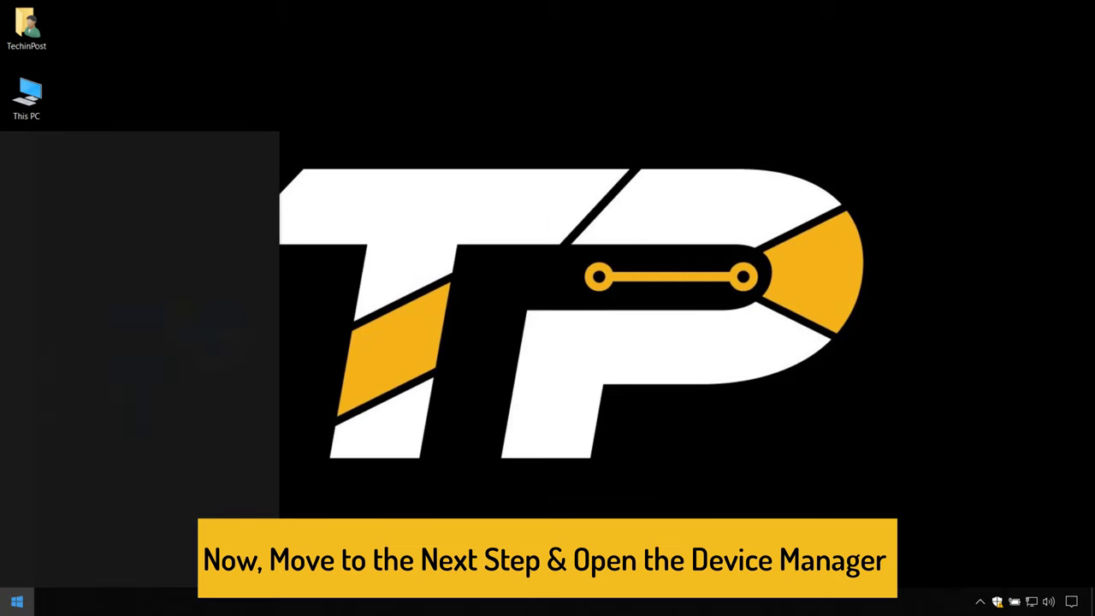
type(" manager")
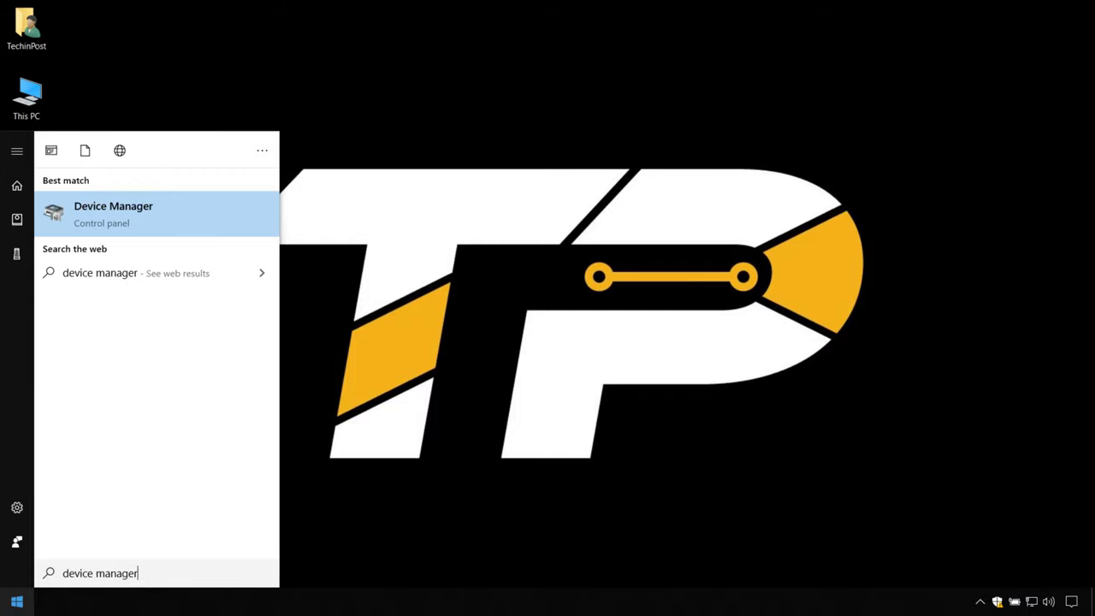
left_click(87, 207)
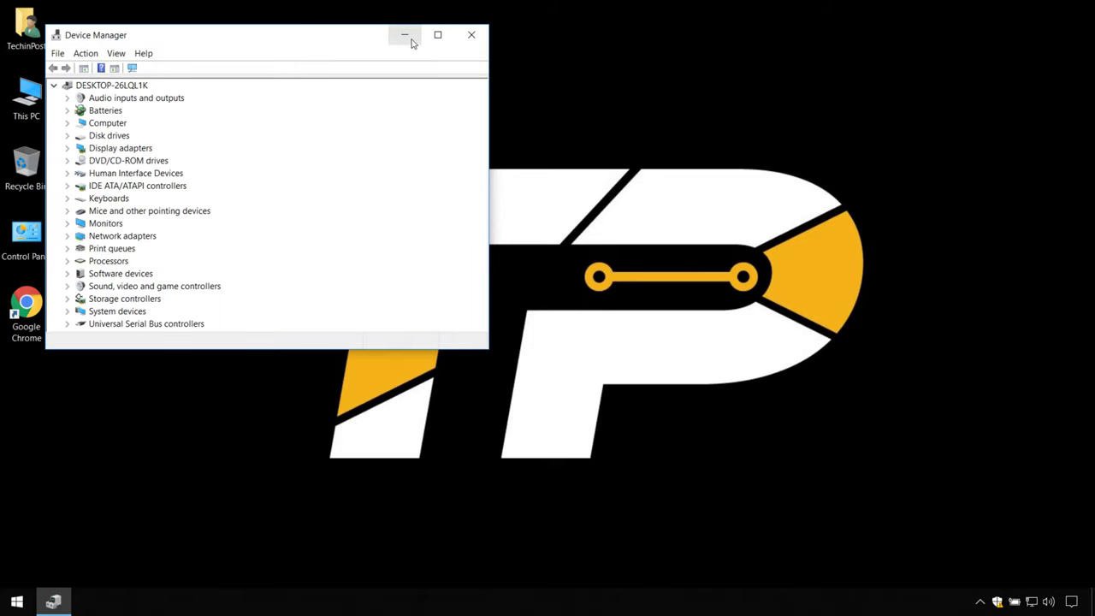
Step: Look for a Bluetooth driver under Network adapters, Mice and other pointing devices, and Human Interface Devices
left_click(68, 237)
scroll(130, 233, "down", 2)
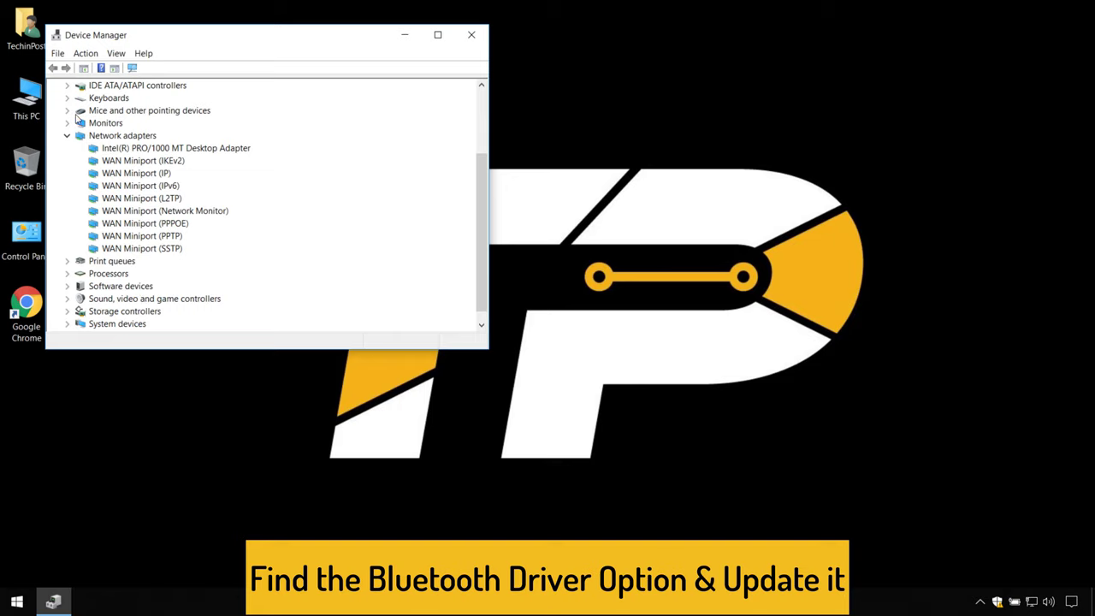
left_click(68, 111)
scroll(70, 120, "up", 1)
left_click(67, 110)
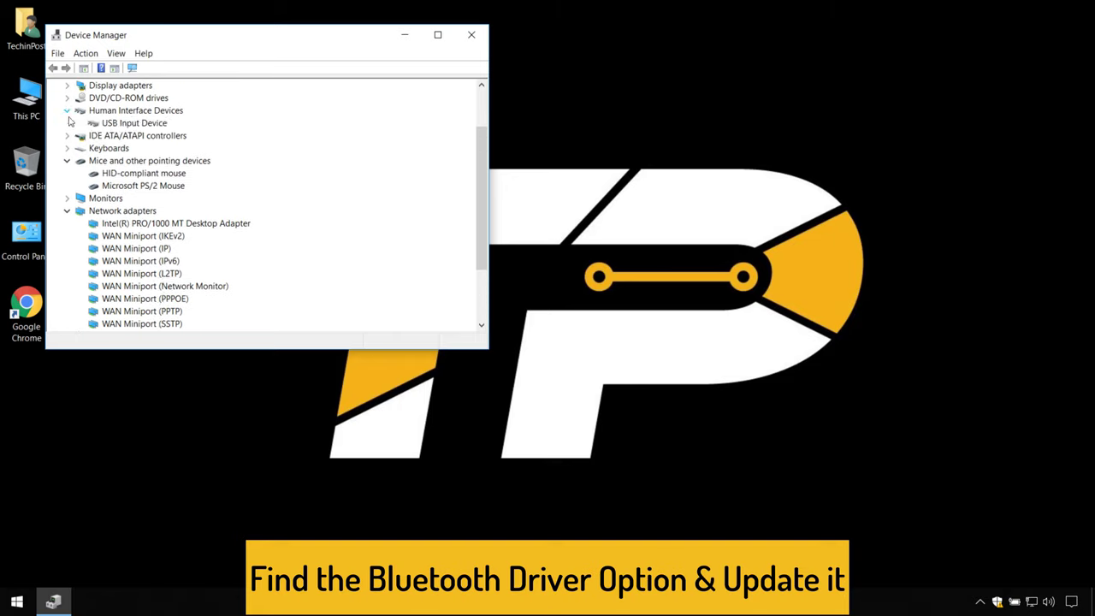
scroll(71, 119, "up", 1)
left_click(68, 110)
left_click(68, 110)
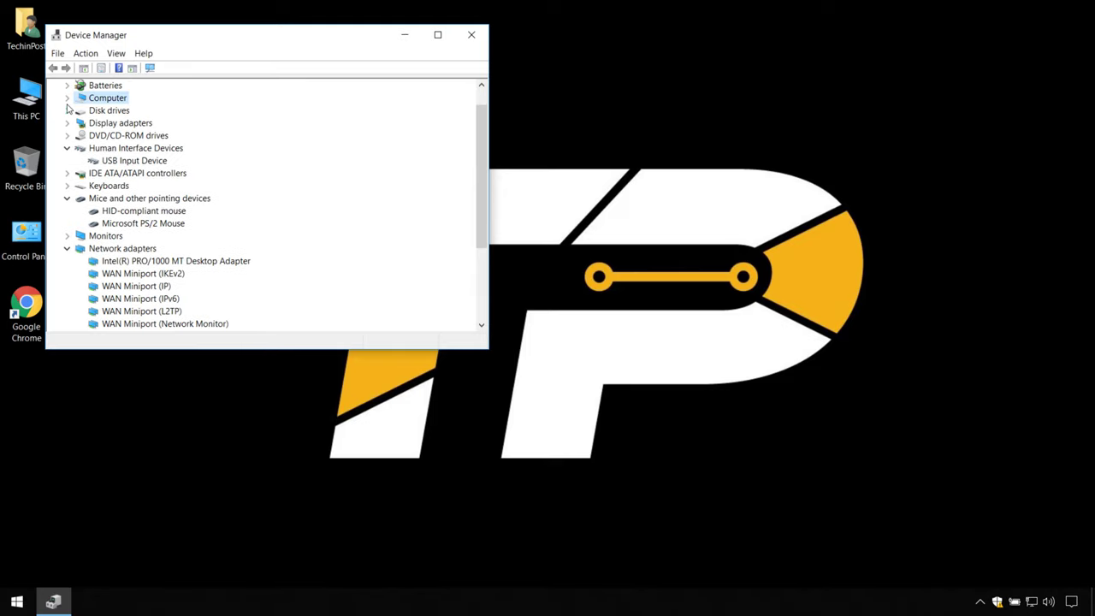
Step: Check the processor, software, sound and system device categories for a Bluetooth driver, and close Device Manager
scroll(114, 171, "down", 4)
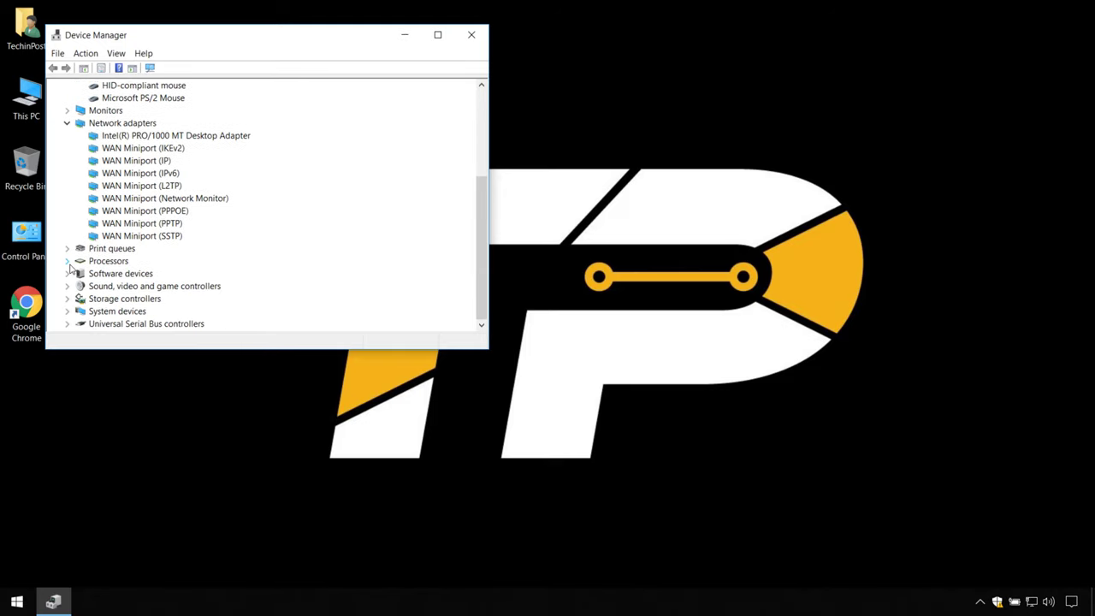
left_click(67, 261)
left_click(67, 297)
left_click(69, 272)
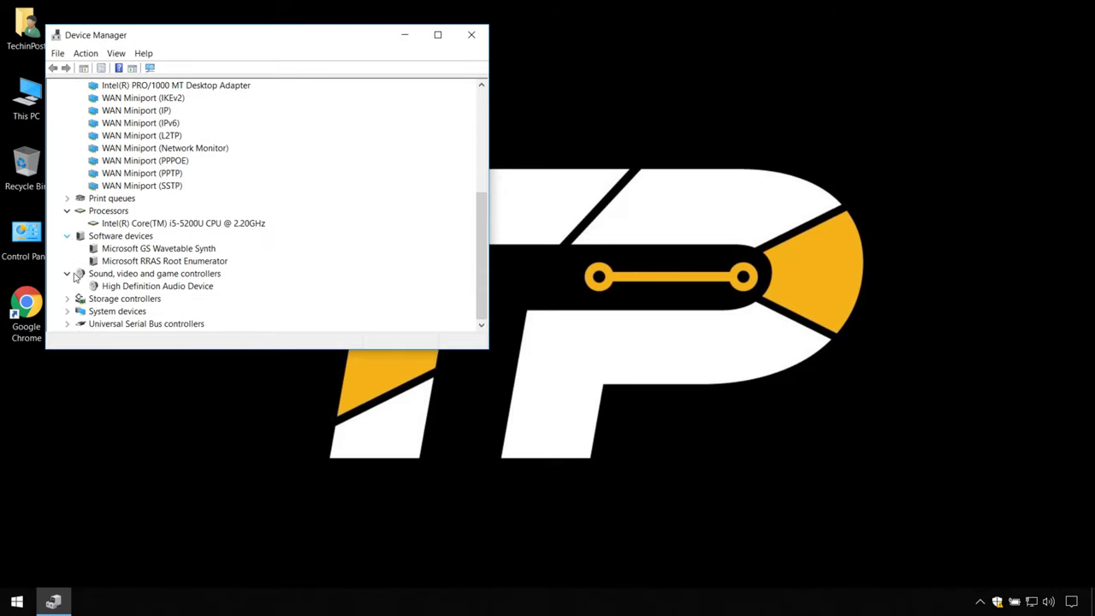
left_click(67, 312)
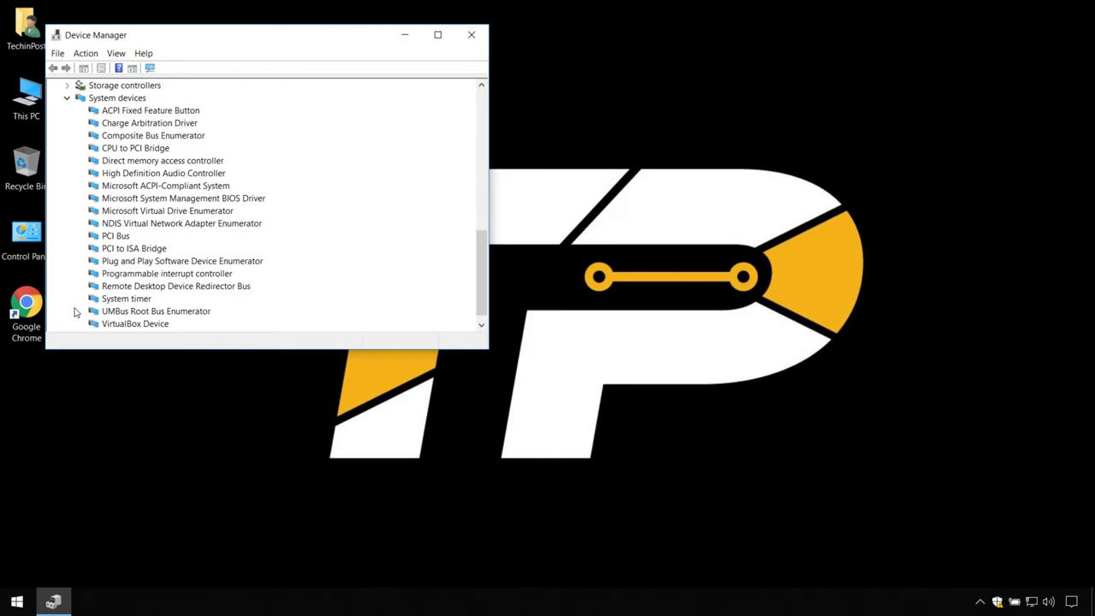
left_click(66, 97)
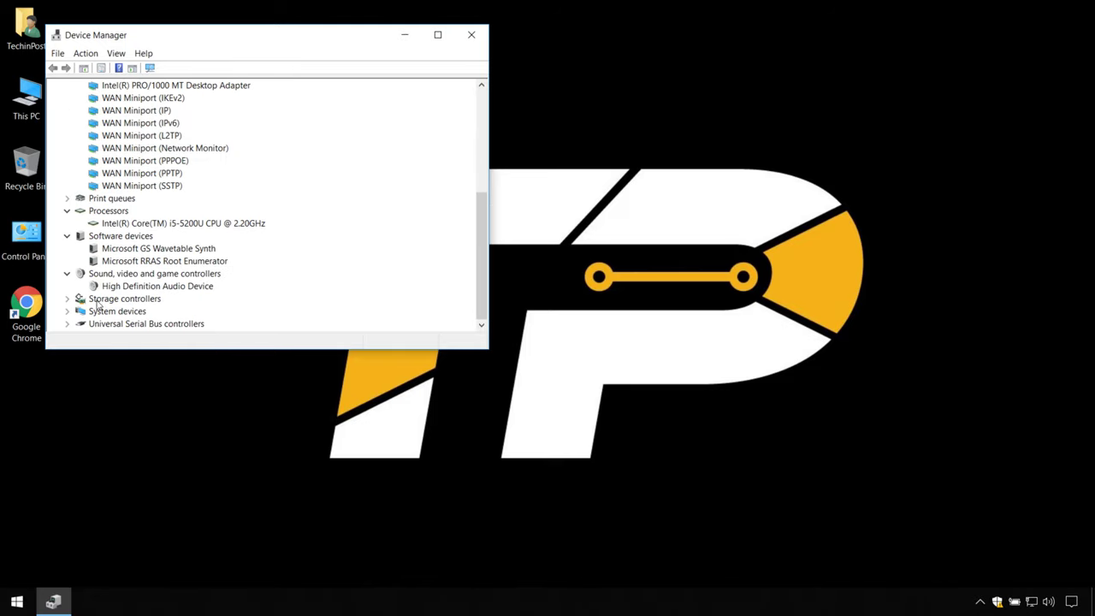
left_click(72, 324)
scroll(167, 267, "up", 4)
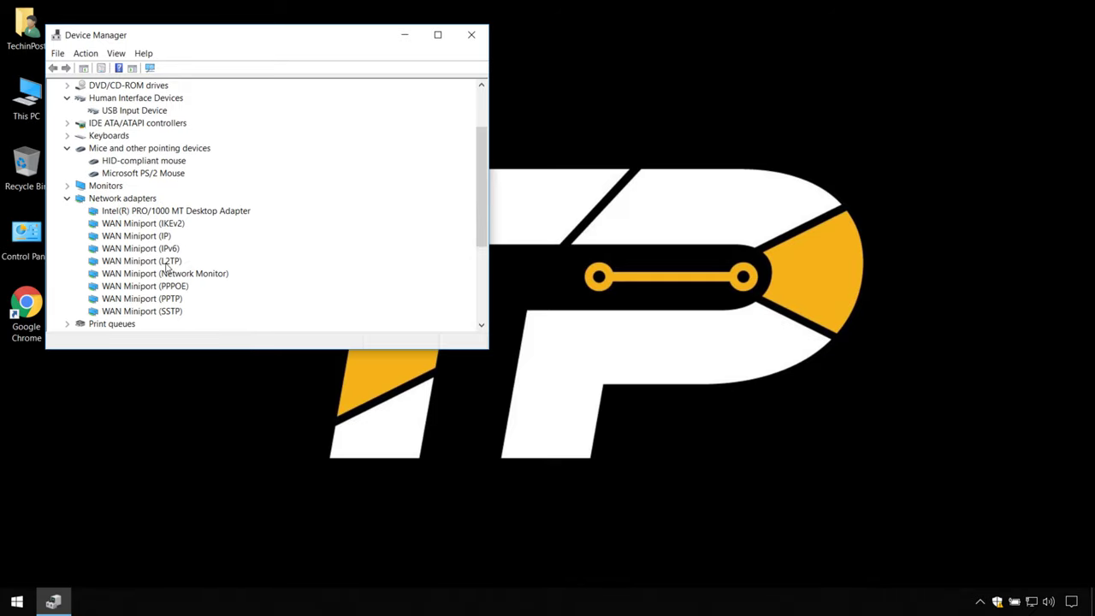
scroll(167, 266, "up", 1)
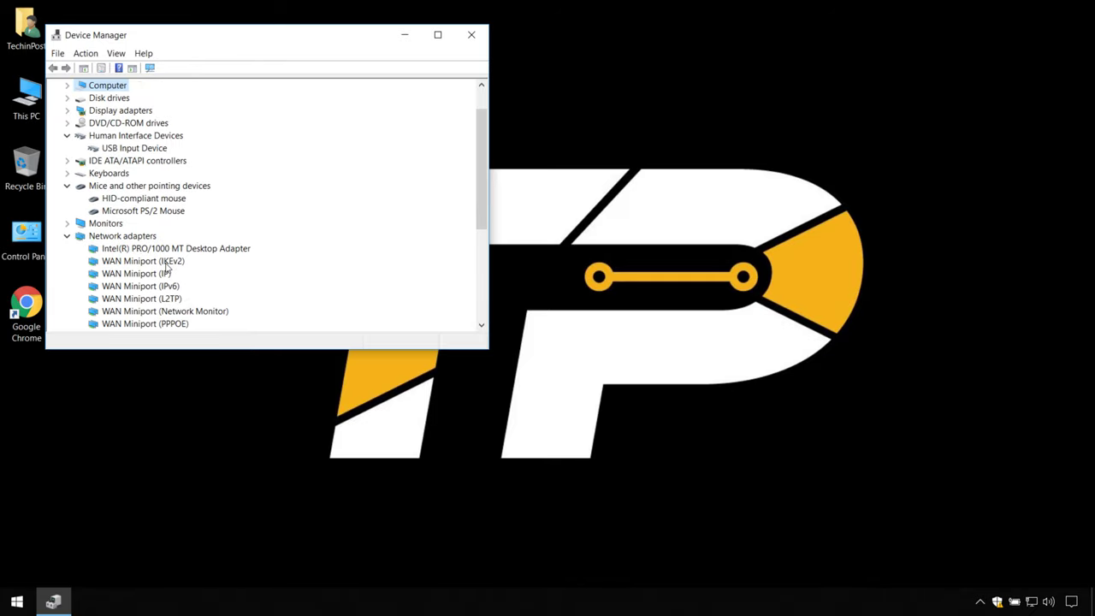
left_click(472, 35)
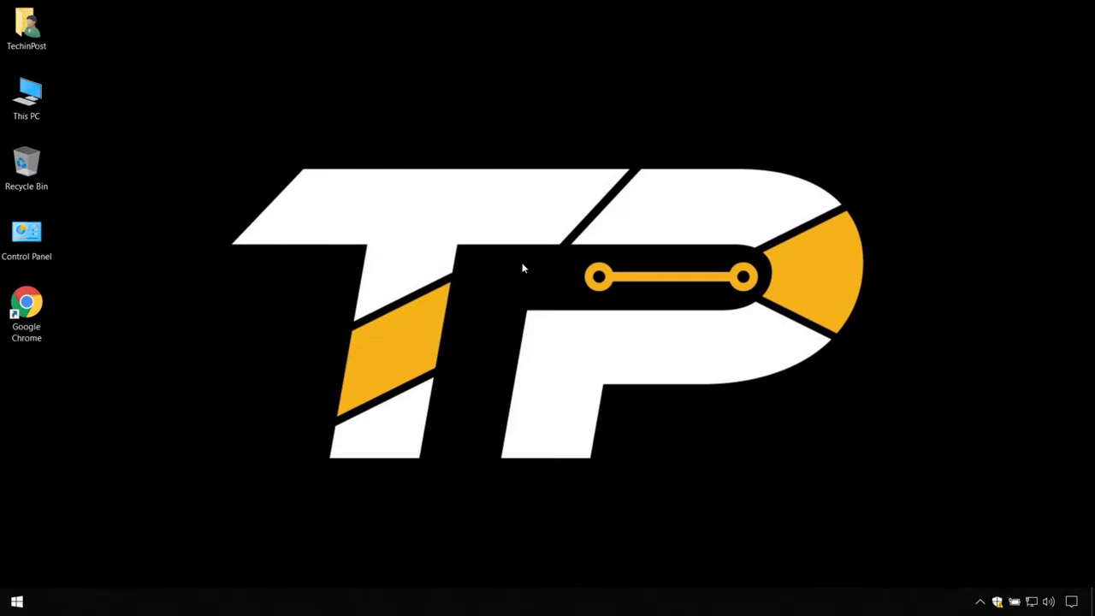